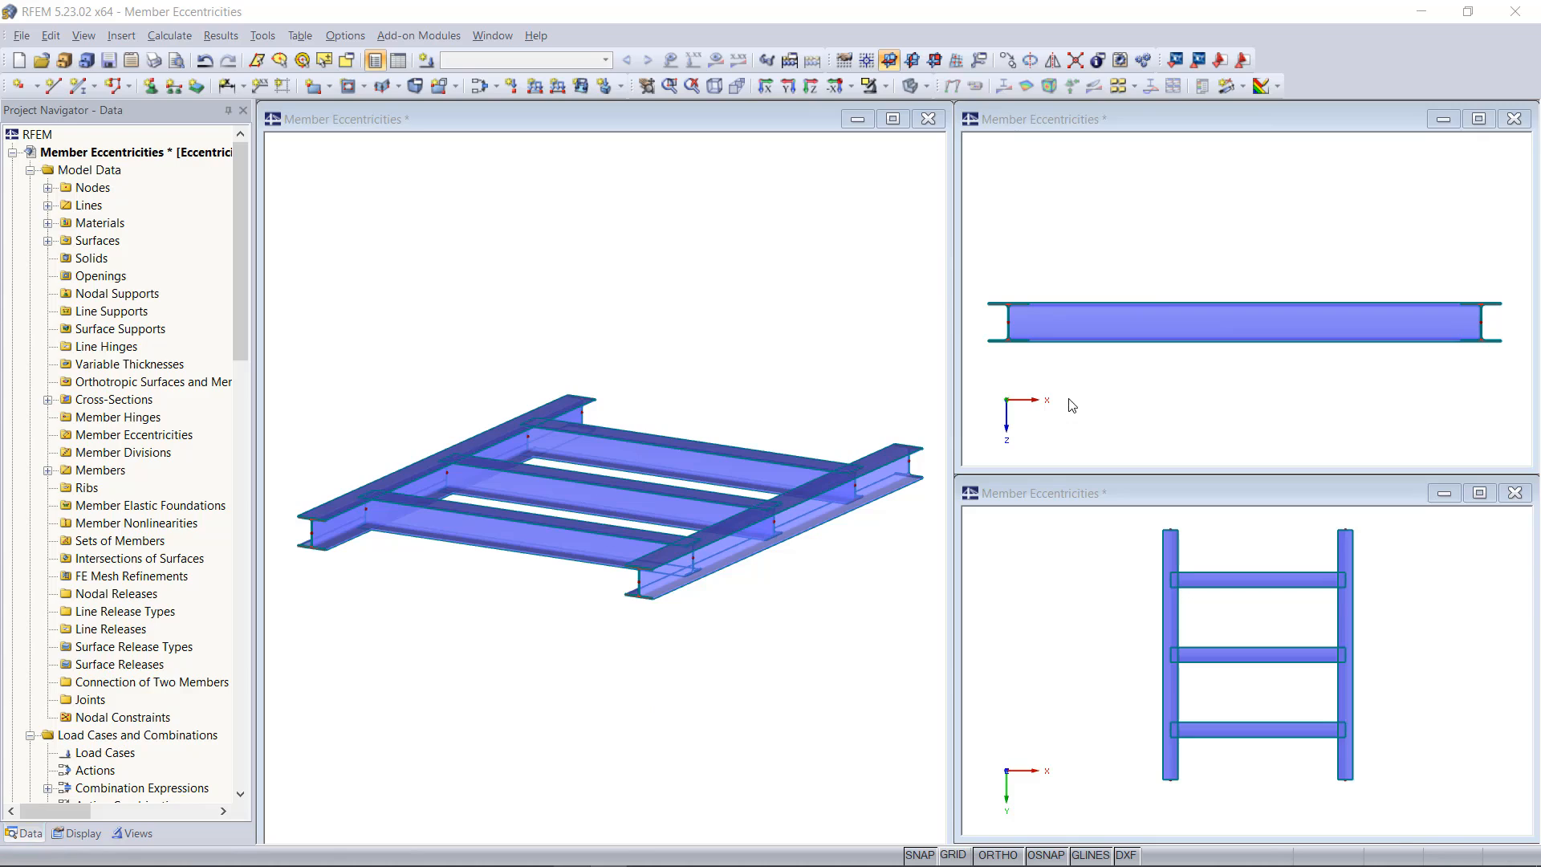
pyautogui.click(1013, 306)
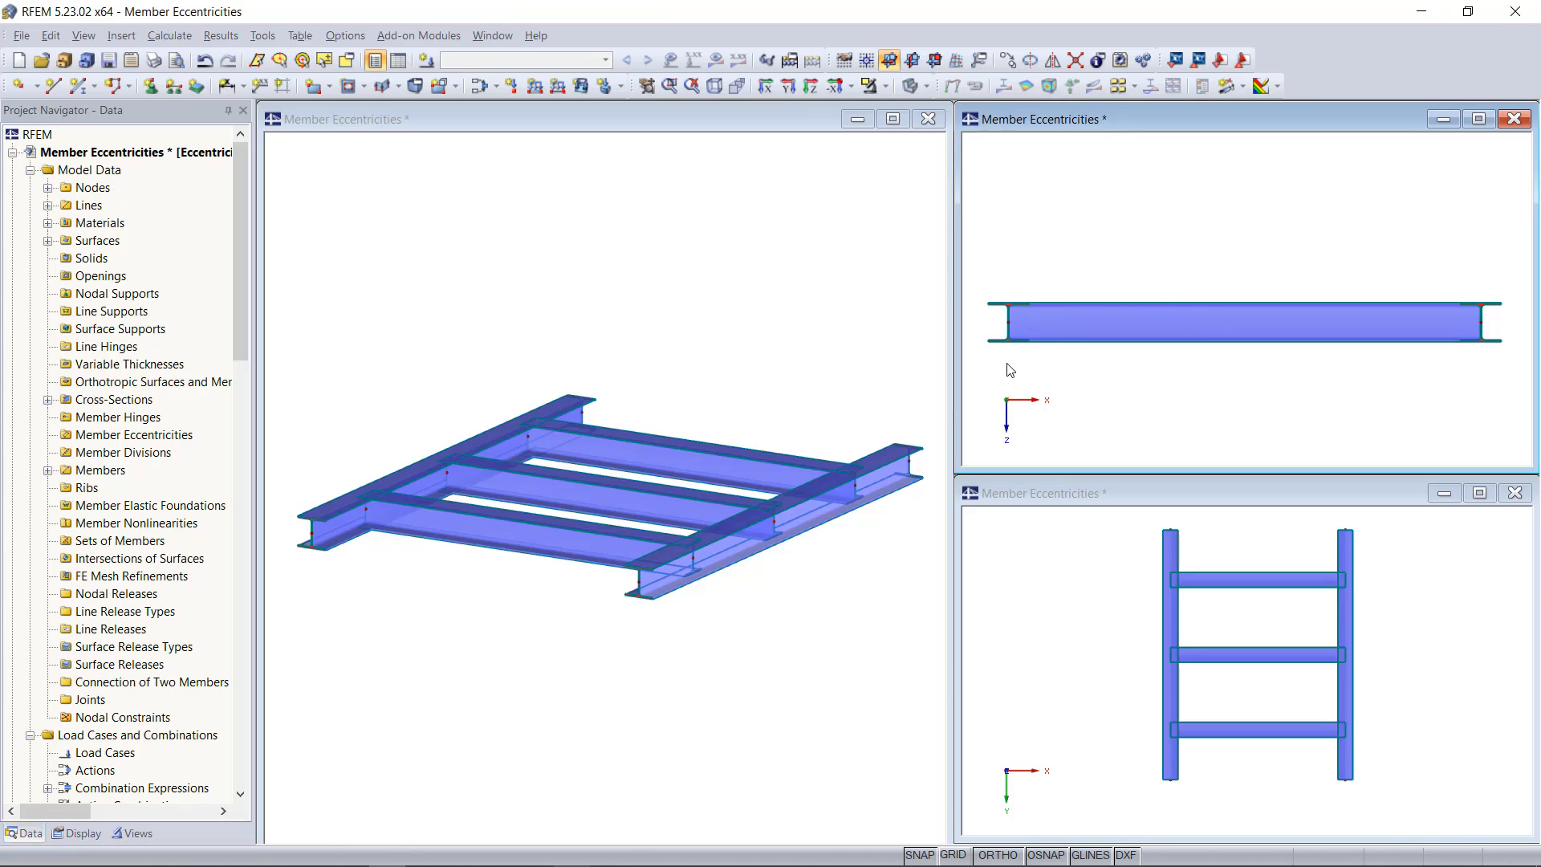
pyautogui.click(595, 698)
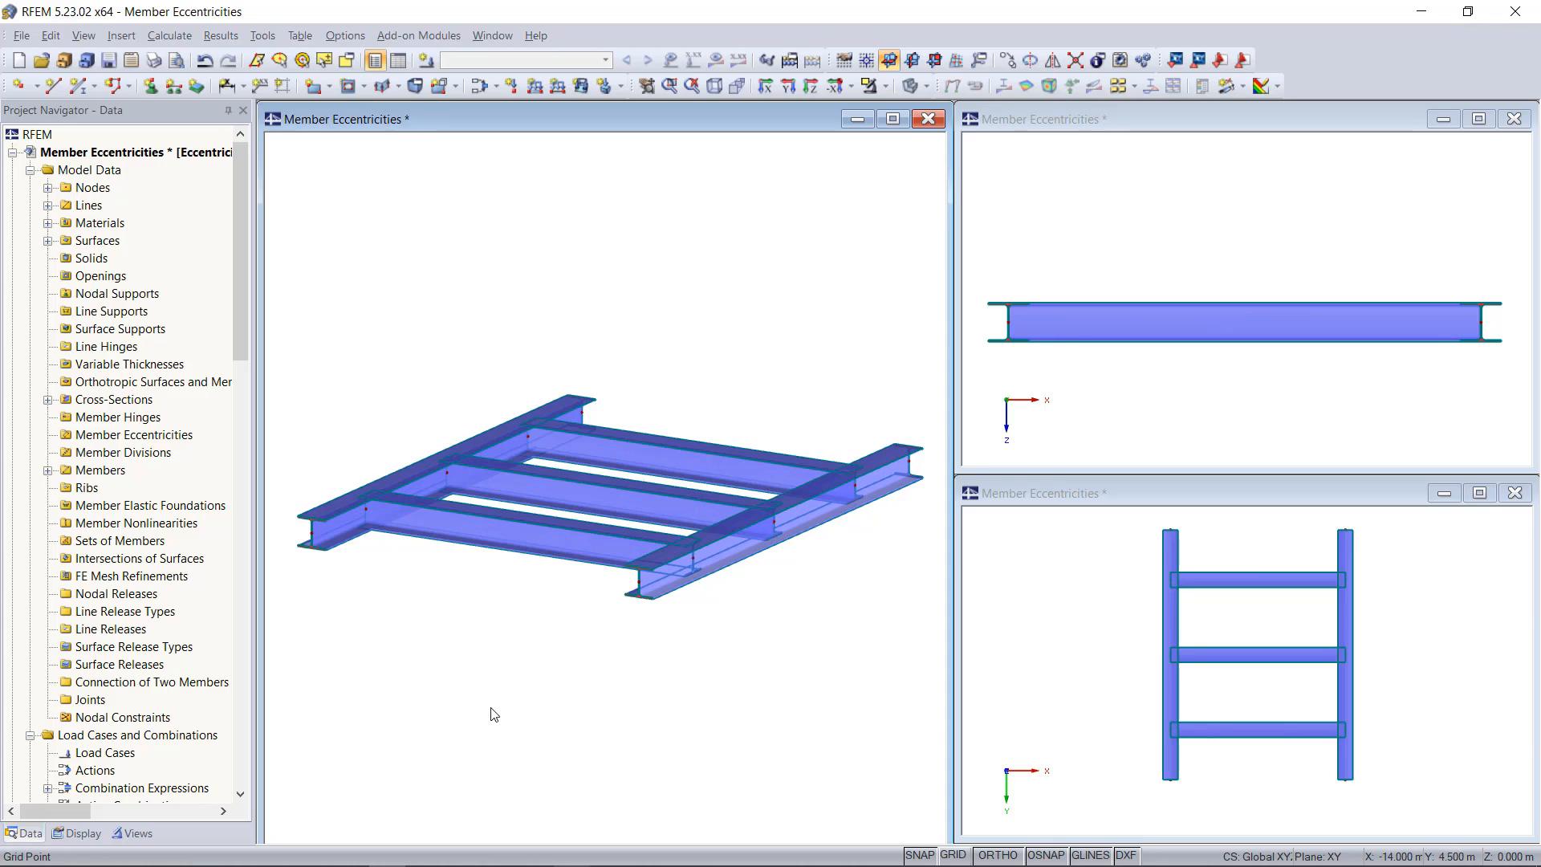
# - Open the three cross beams between the girders together for editing and start a new member eccentricity for them
pyautogui.click(538, 541)
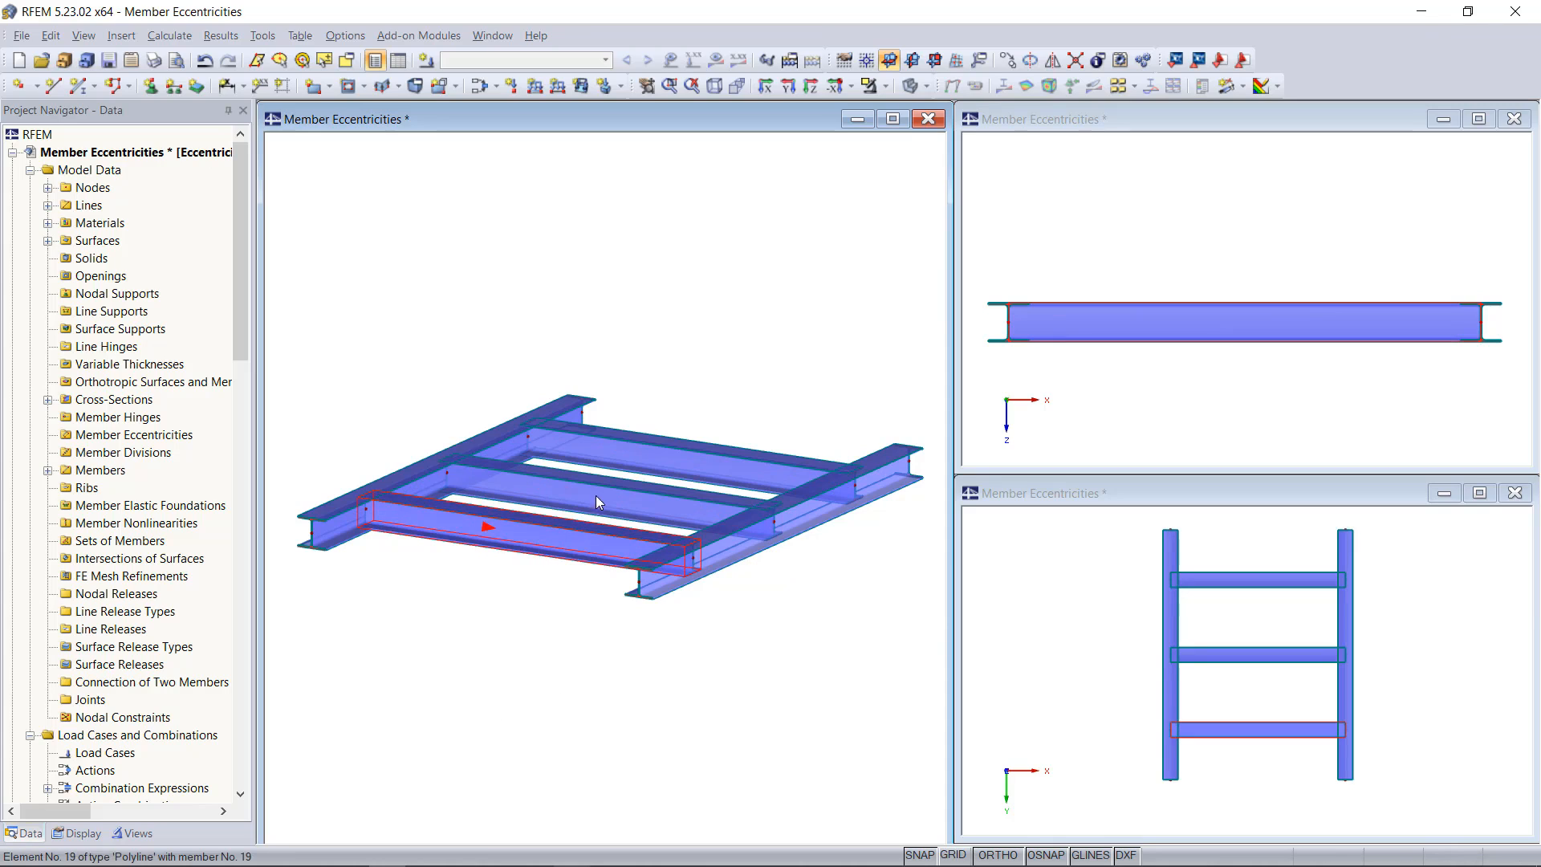
pyautogui.keyDown('ctrl'); pyautogui.click(596, 494); pyautogui.keyUp('ctrl')
pyautogui.keyDown('ctrl'); pyautogui.click(686, 453); pyautogui.keyUp('ctrl')
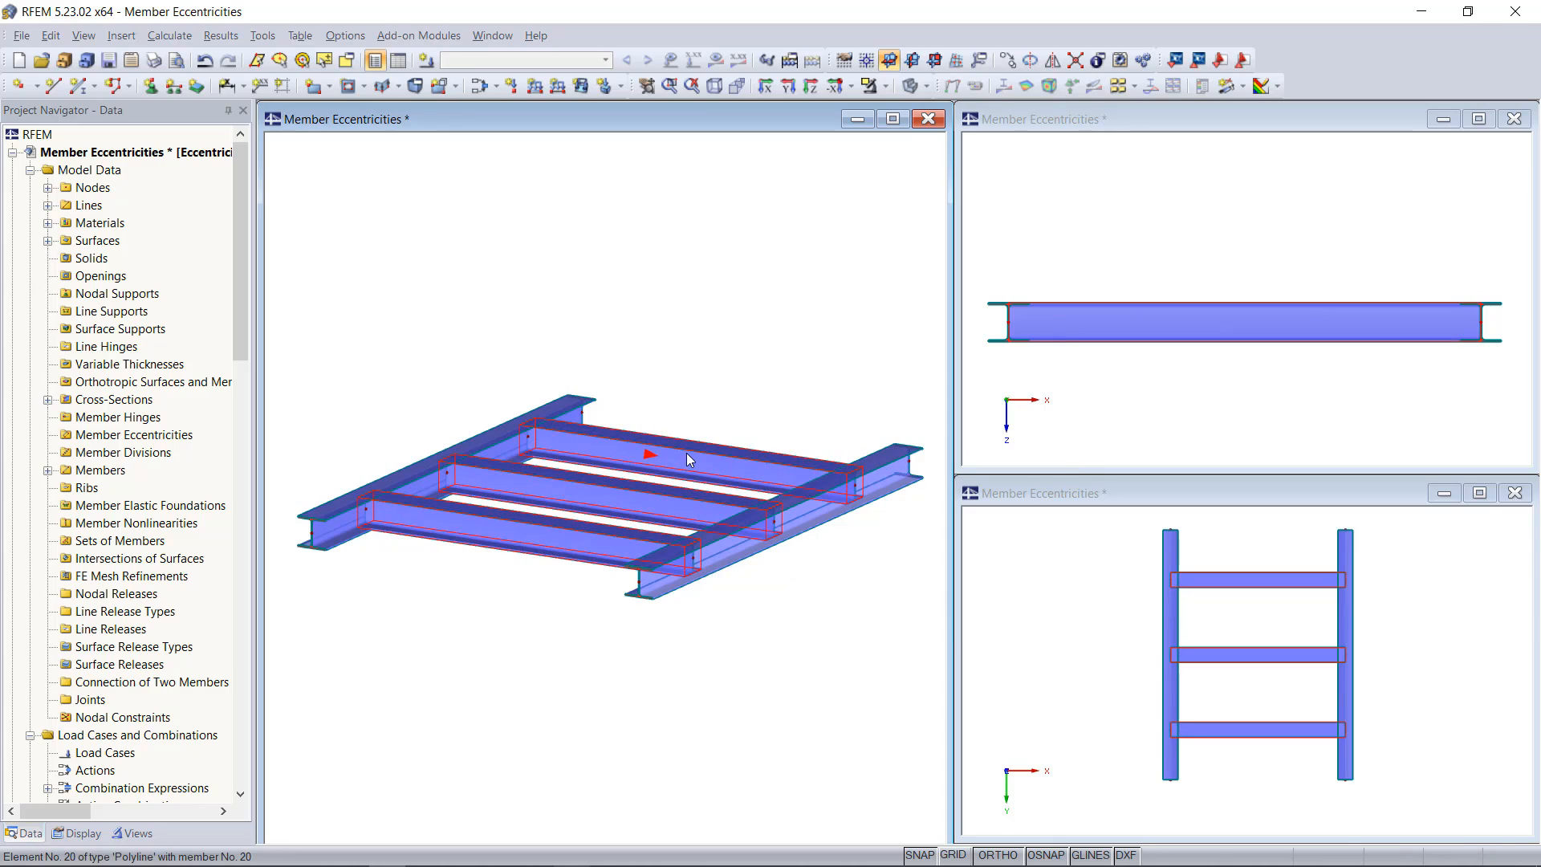
pyautogui.doubleClick(560, 539)
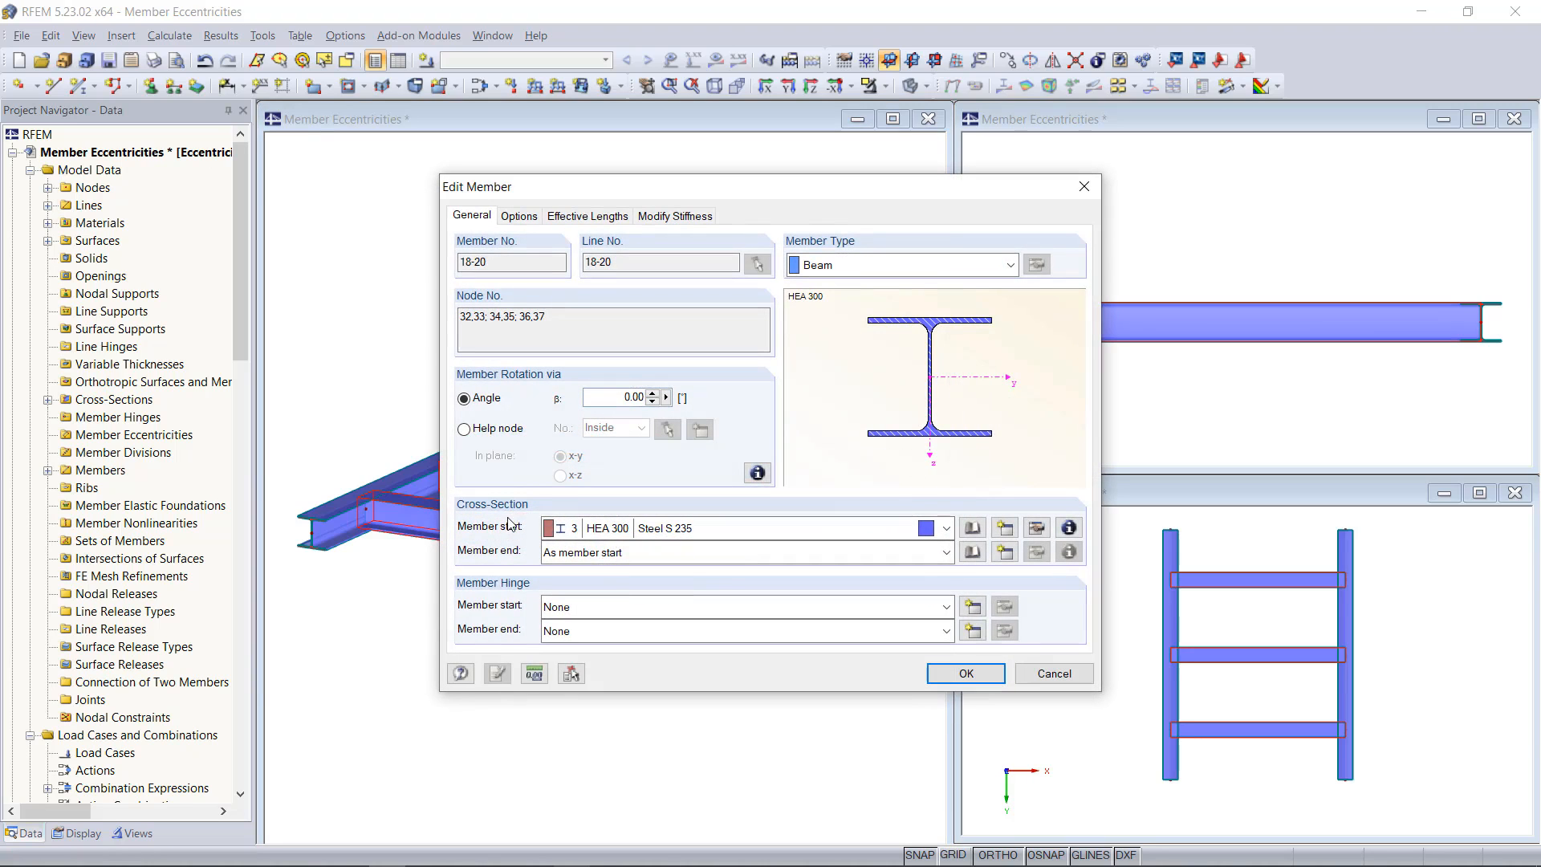
pyautogui.click(529, 227)
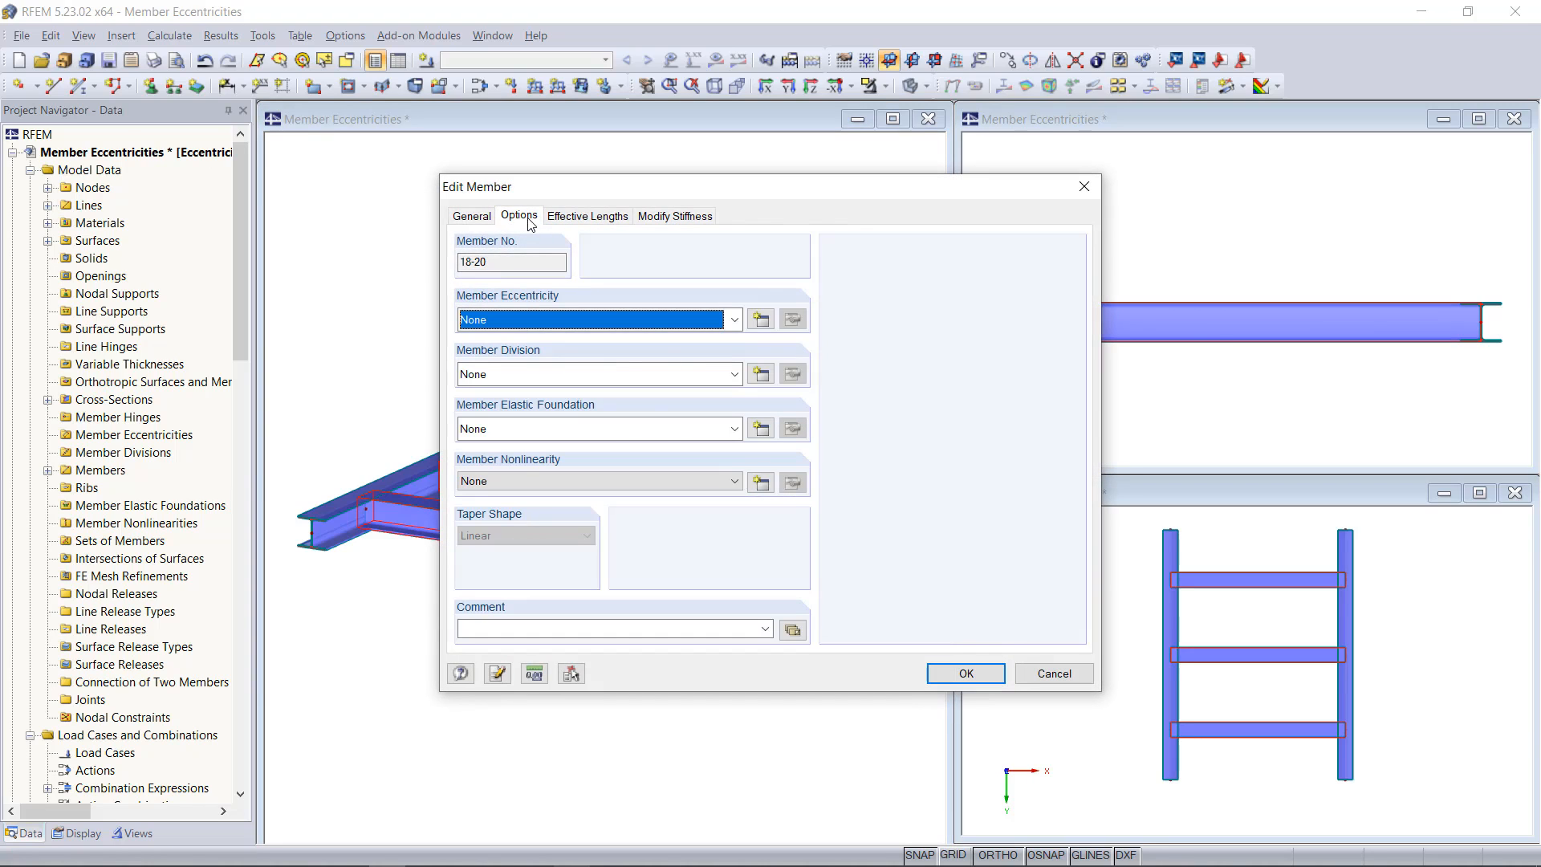
pyautogui.click(761, 320)
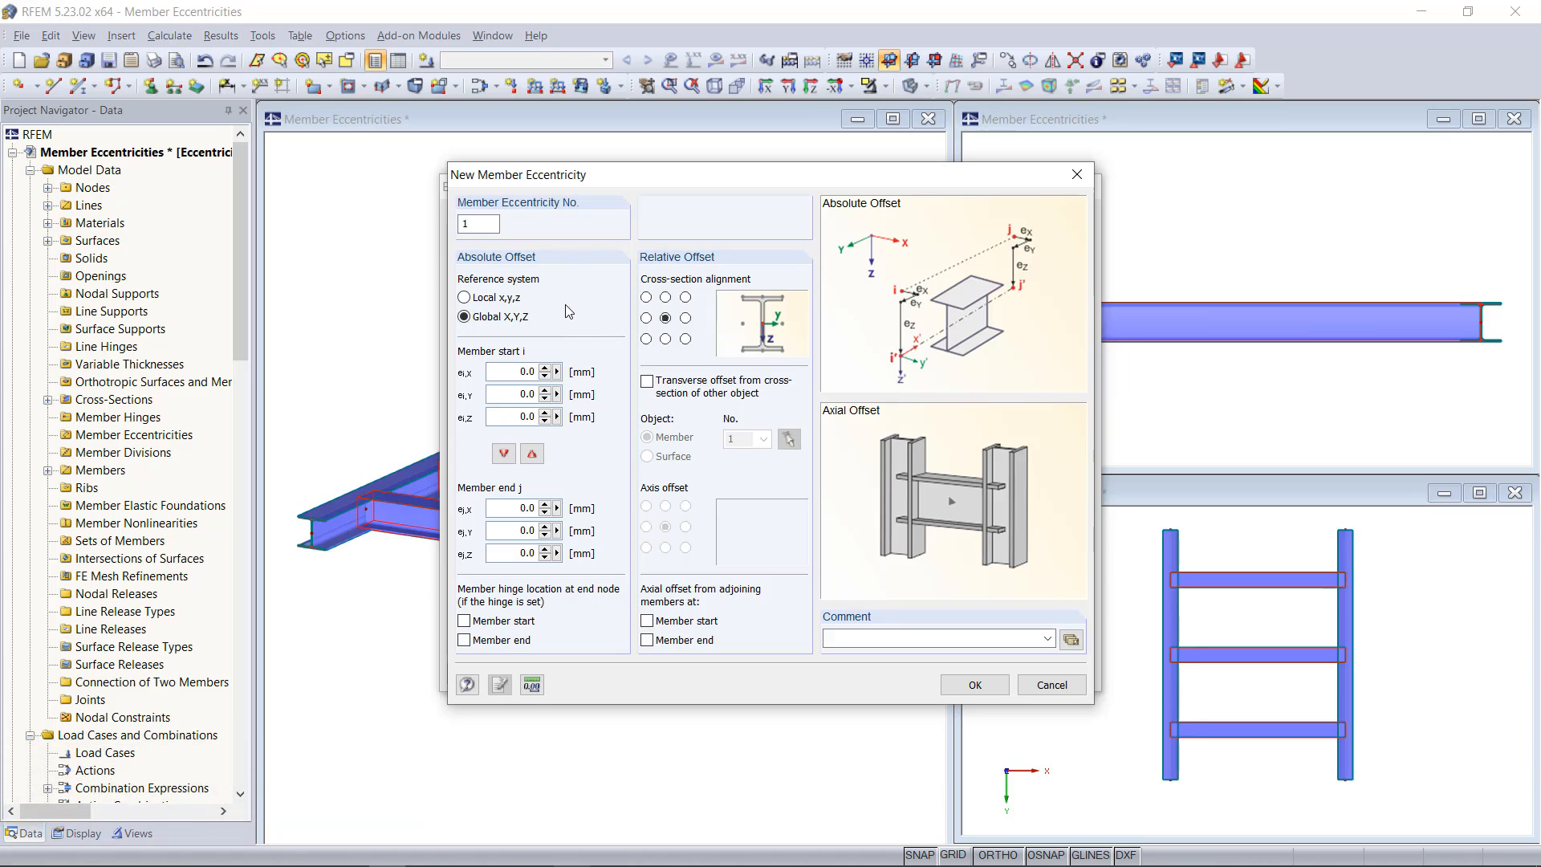
# - Define the eccentricity in the global X,Y,Z system with a Z offset of -200 mm at member start and end, and apply it
pyautogui.click(465, 317)
pyautogui.moveTo(495, 416); pyautogui.dragTo(580, 408)
pyautogui.press('BackSpace')
pyautogui.moveTo(511, 552); pyautogui.dragTo(538, 552)
pyautogui.write('-200')
pyautogui.click(967, 684)
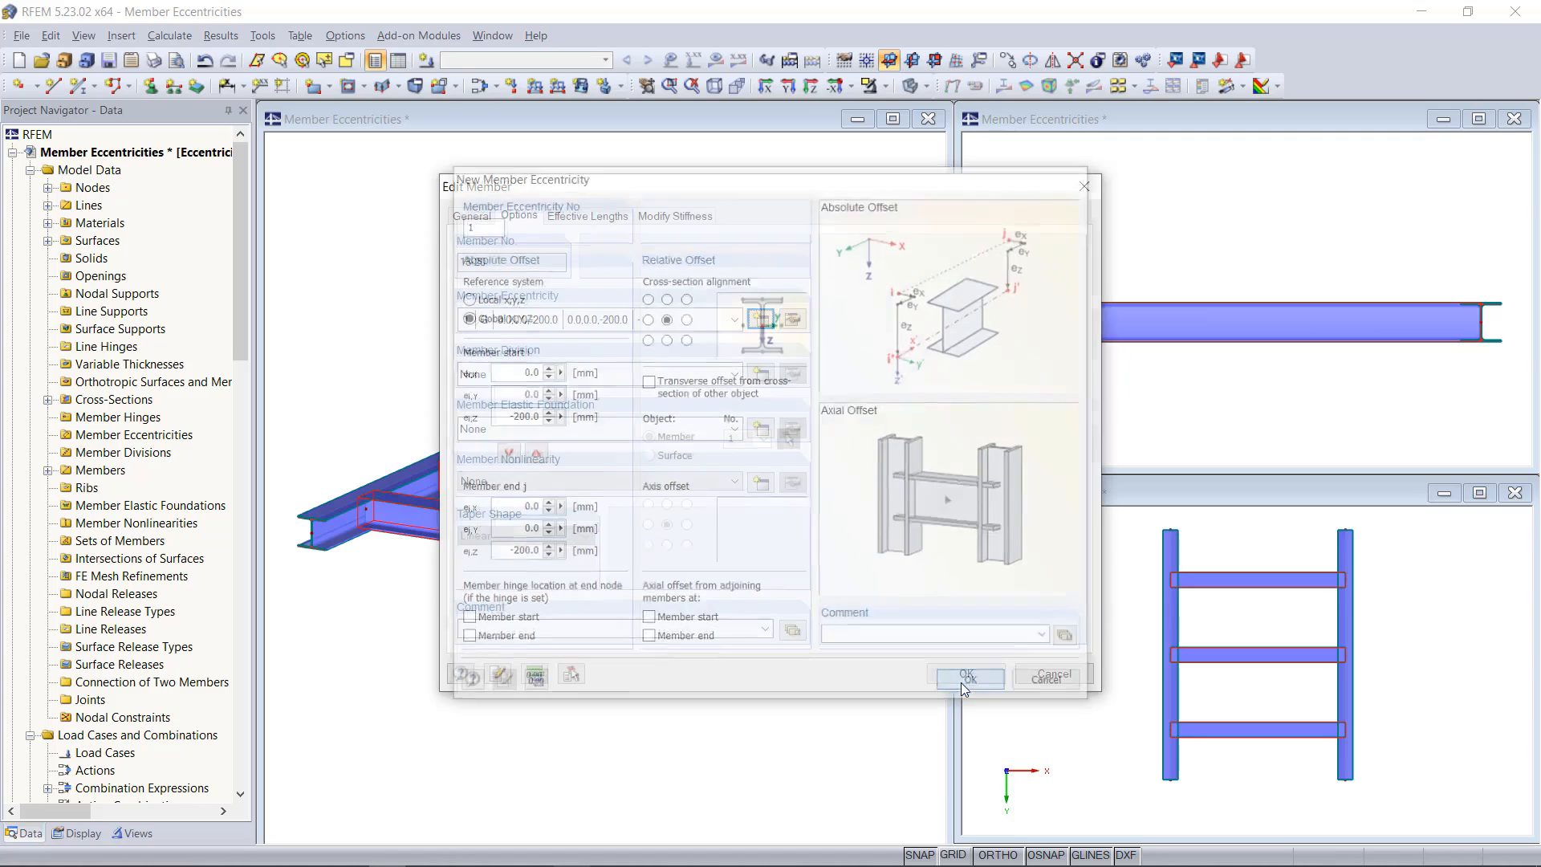
pyautogui.moveTo(848, 200); pyautogui.dragTo(667, 176)
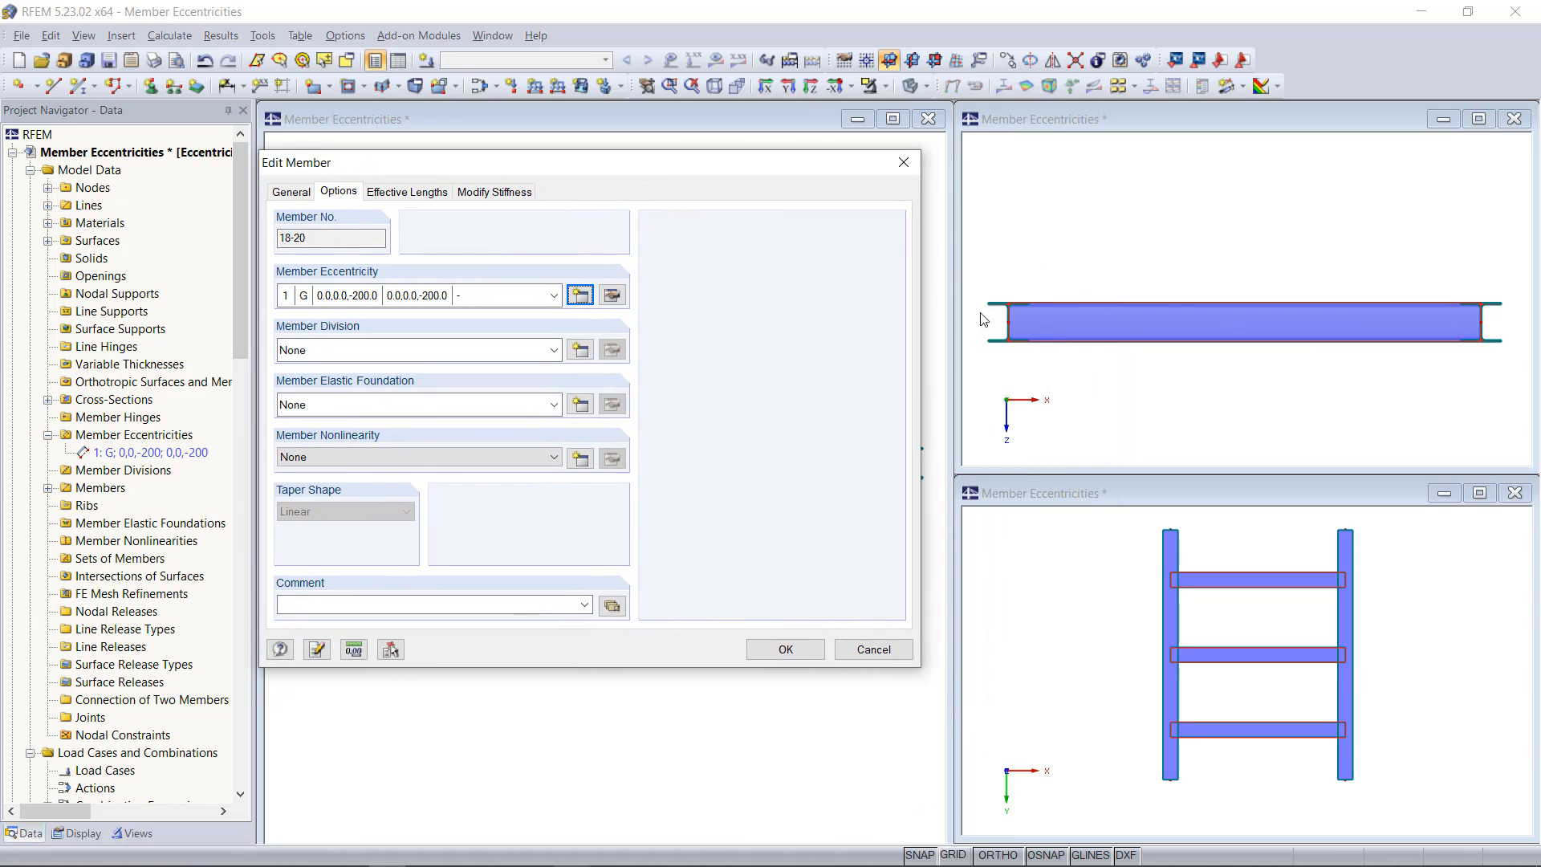
pyautogui.click(785, 654)
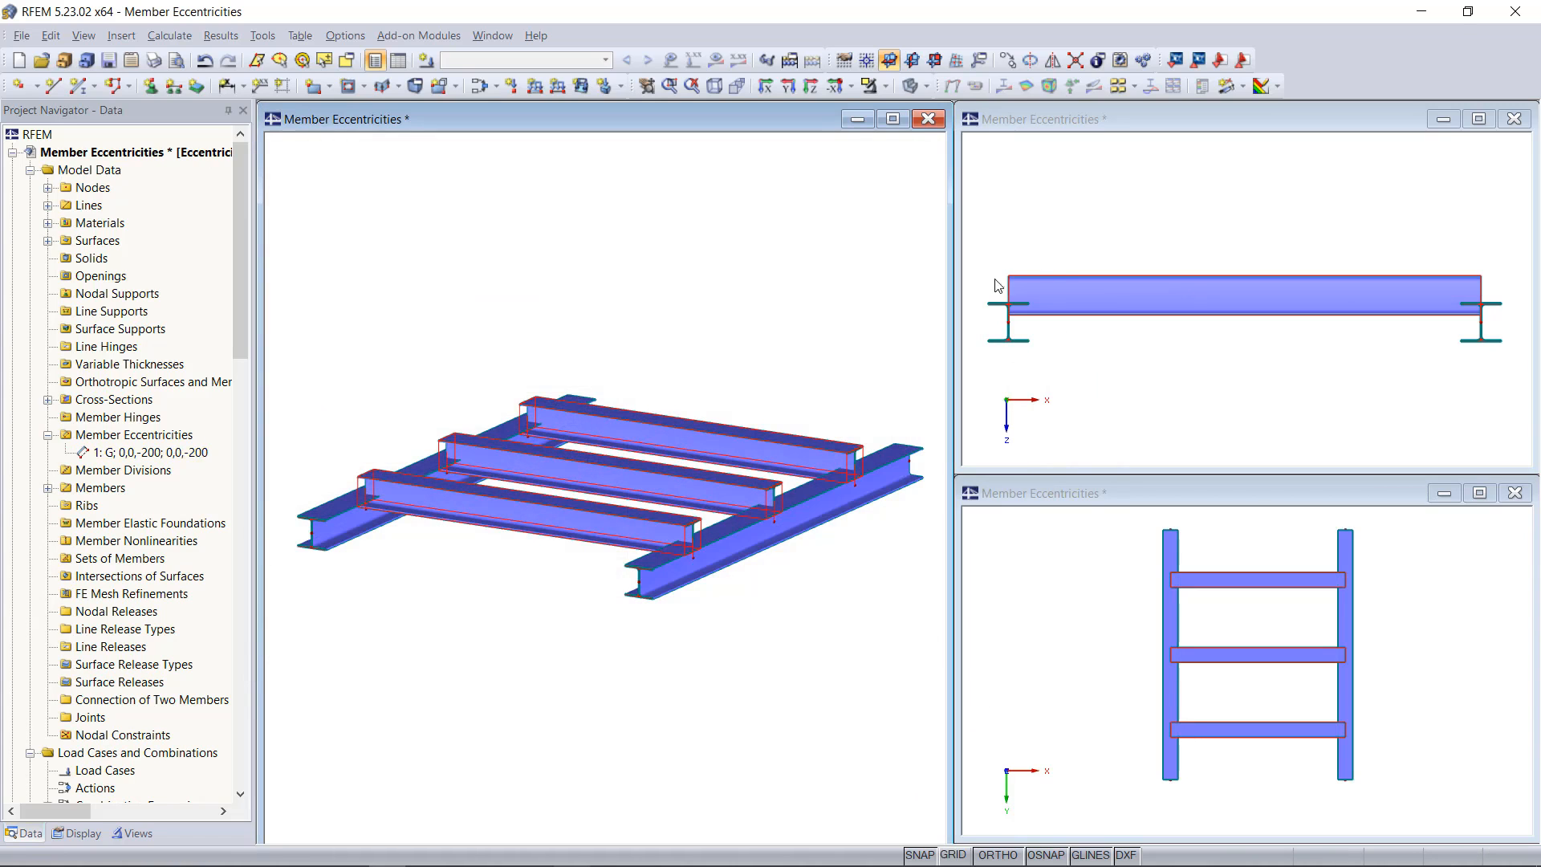
pyautogui.click(850, 358)
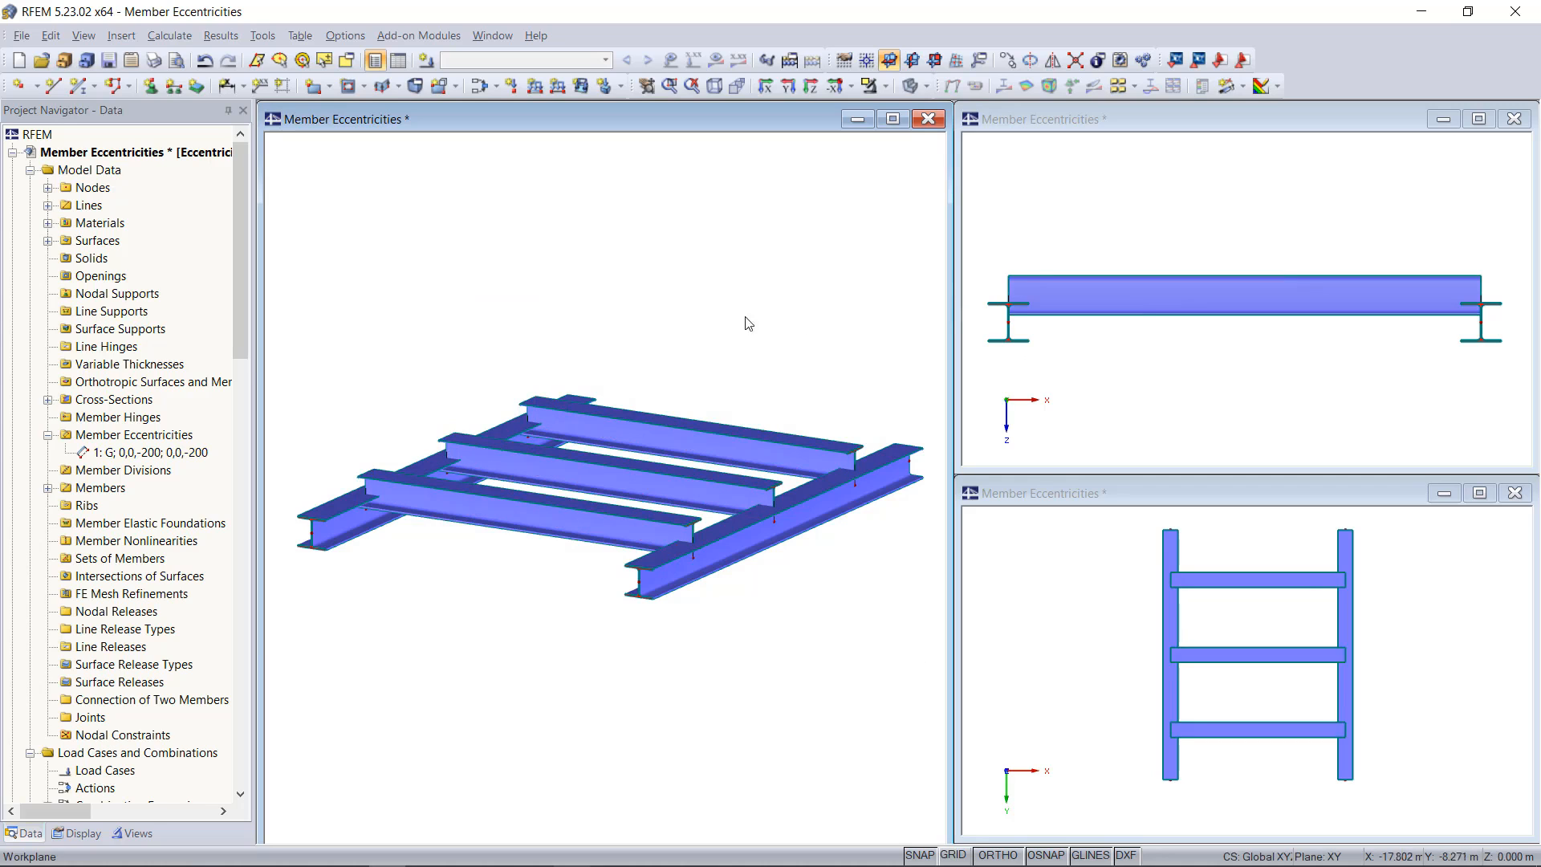
# - Display the 3D view as a wireframe and inspect the offset connections of the cross beams up close
pyautogui.click(910, 85)
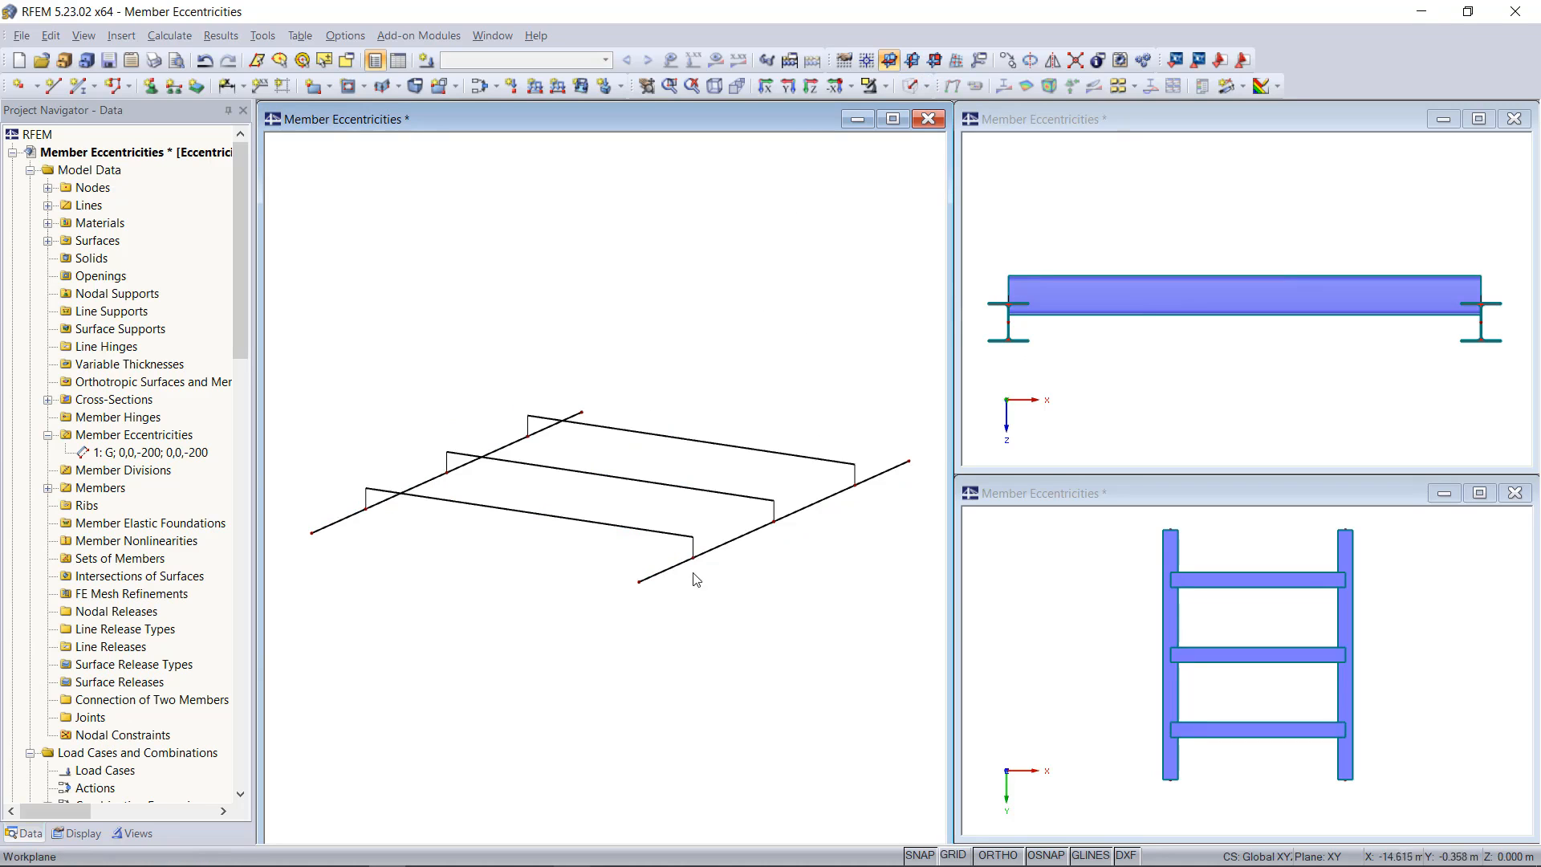
pyautogui.scroll(3, 695, 552)
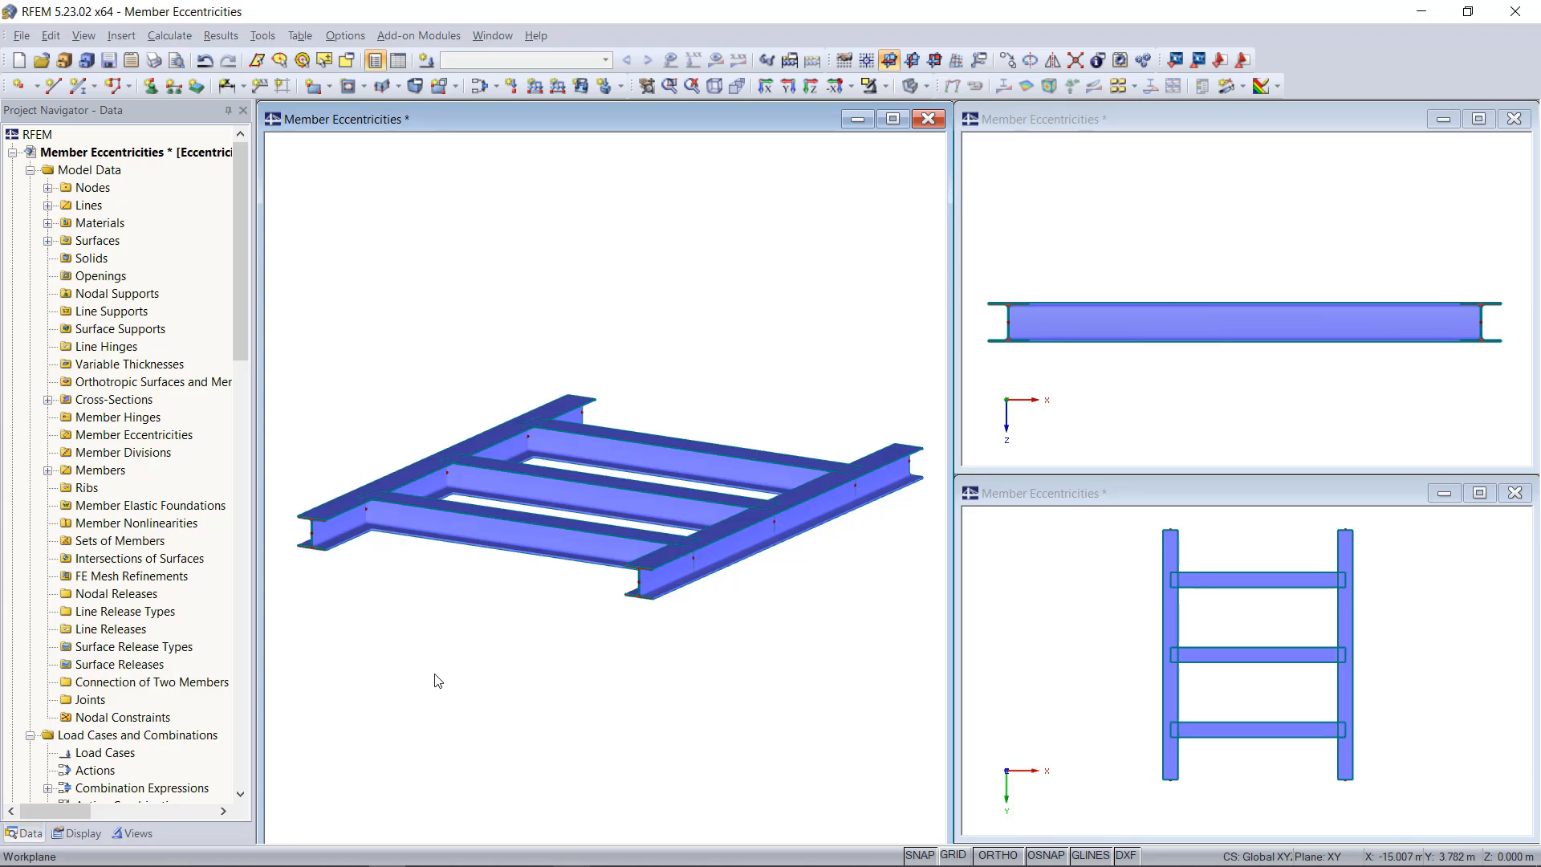
# - Create a member eccentricity with top-center cross-section alignment and a transverse offset from member 16 at its bottom-center axis point
pyautogui.rightClick(138, 439)
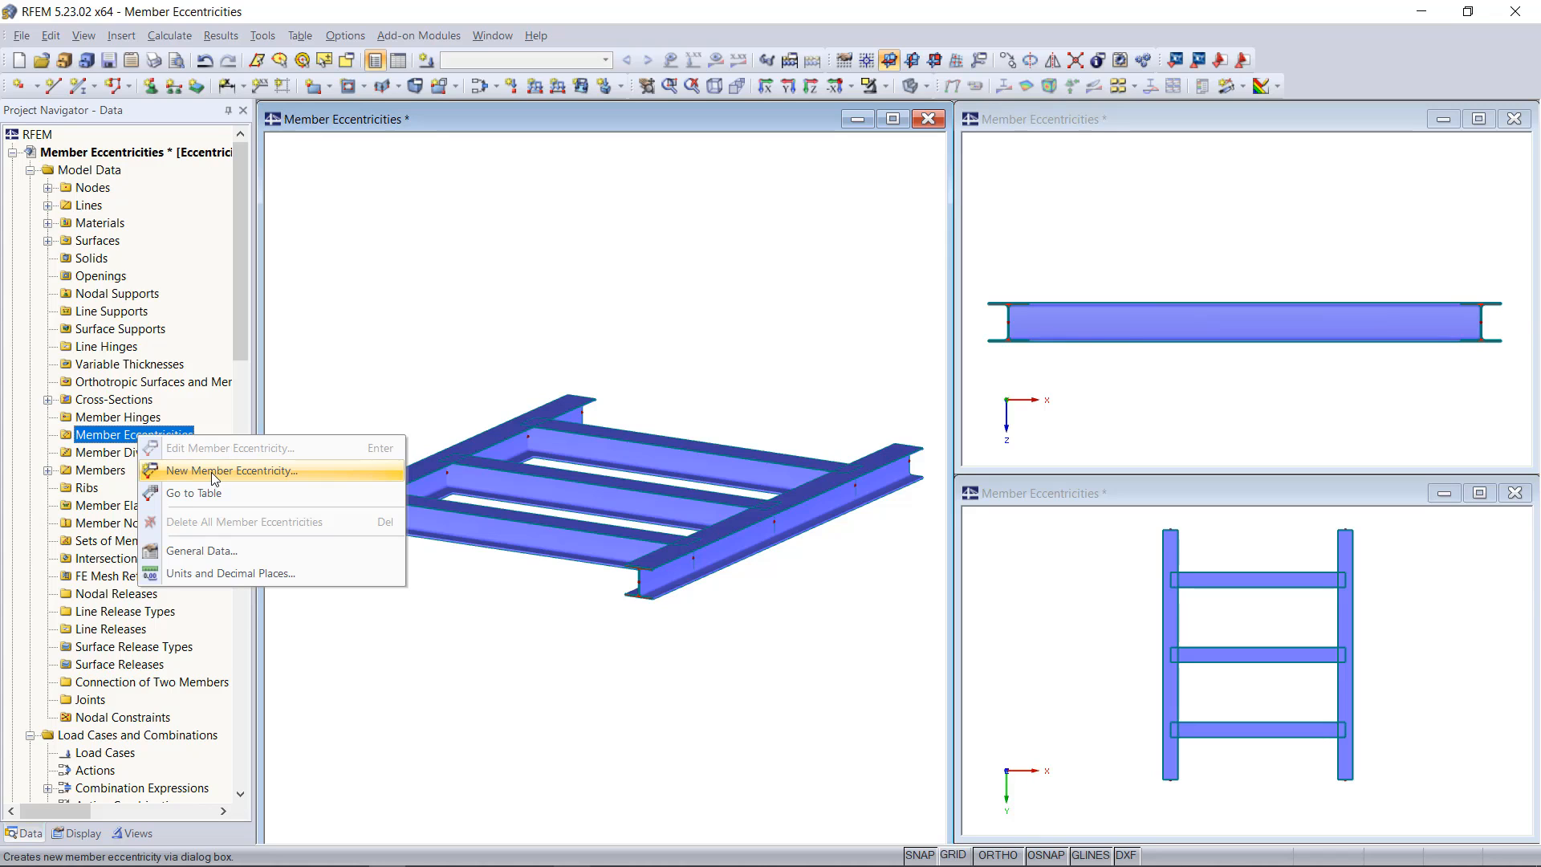
pyautogui.click(215, 475)
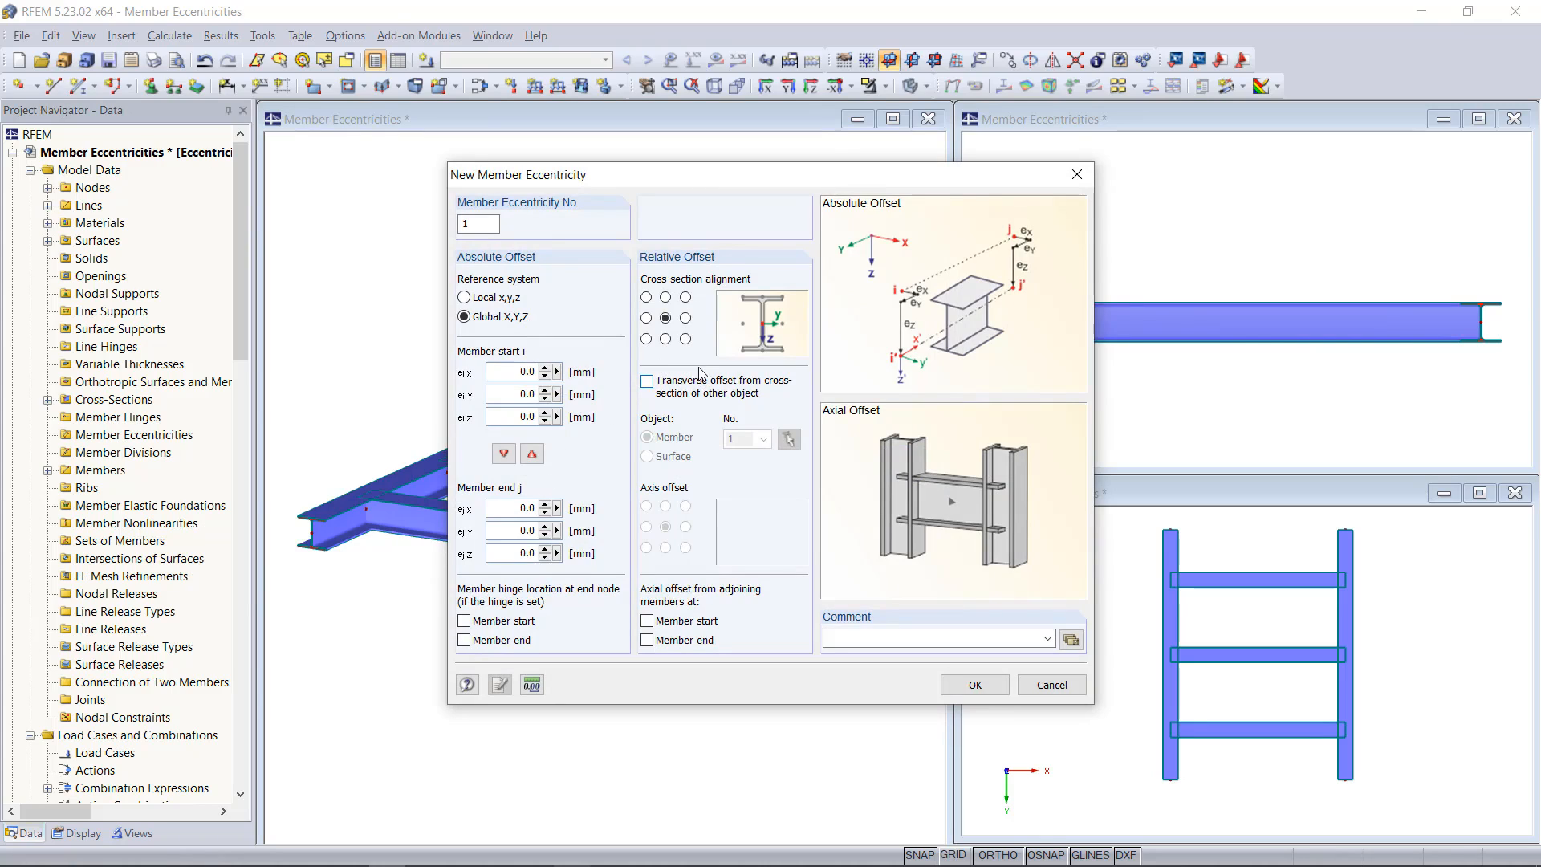
pyautogui.click(665, 298)
pyautogui.click(647, 382)
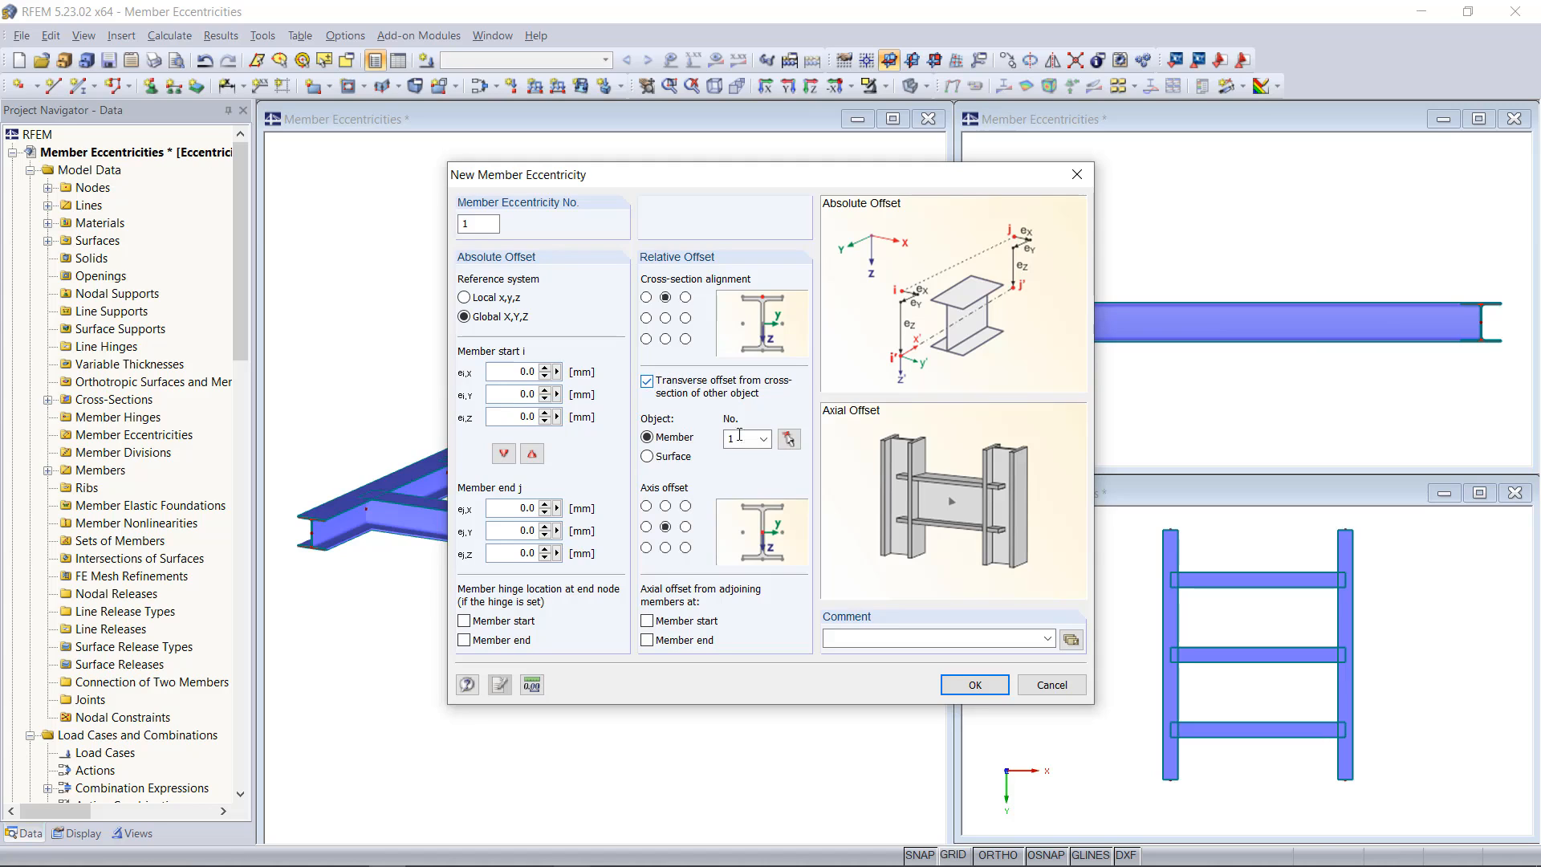
pyautogui.click(789, 439)
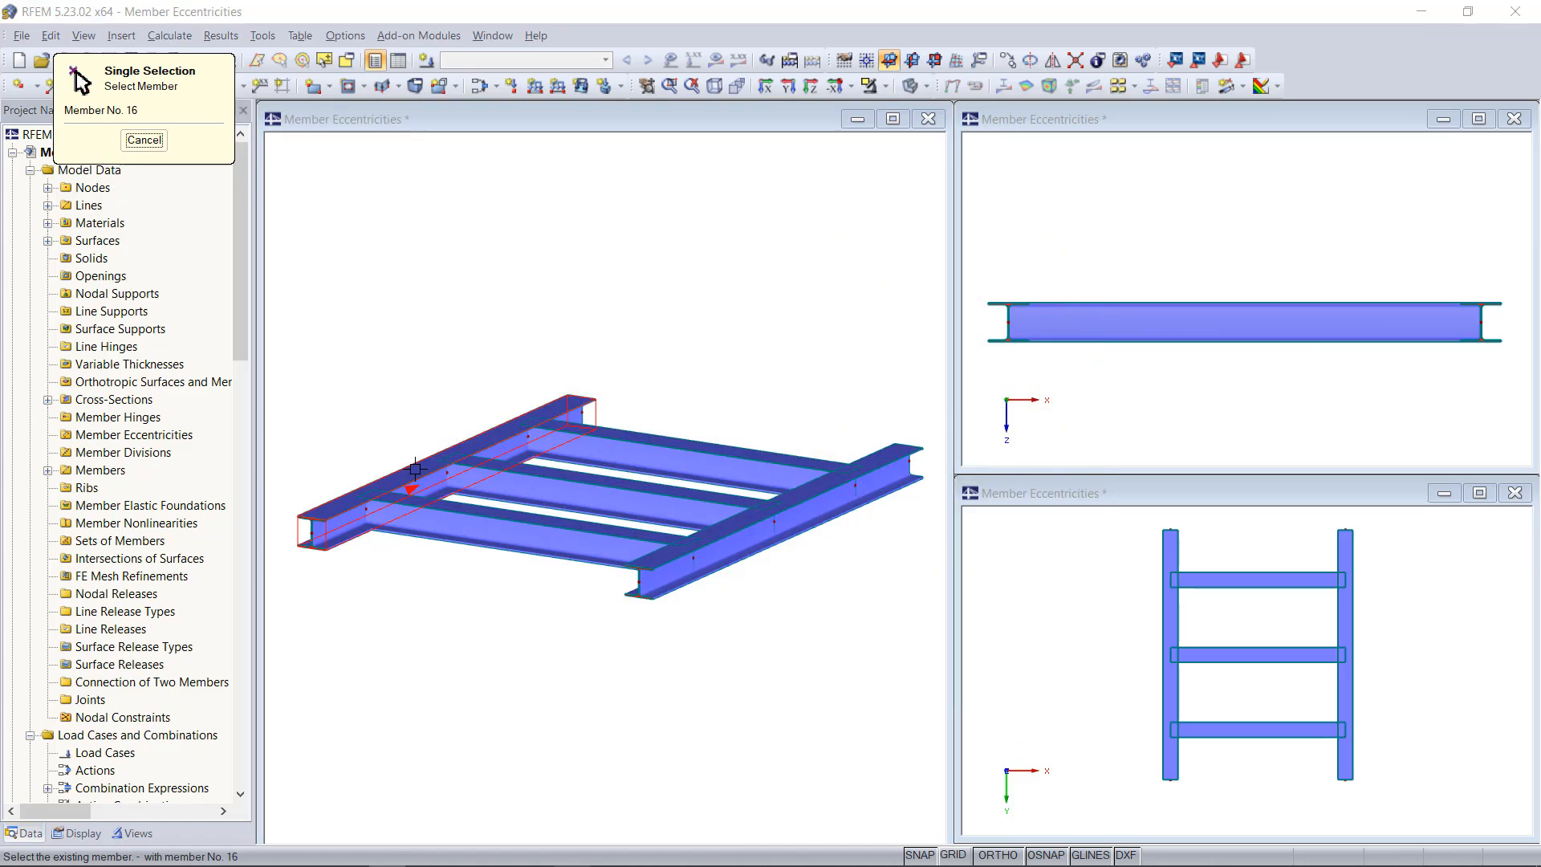
pyautogui.click(415, 470)
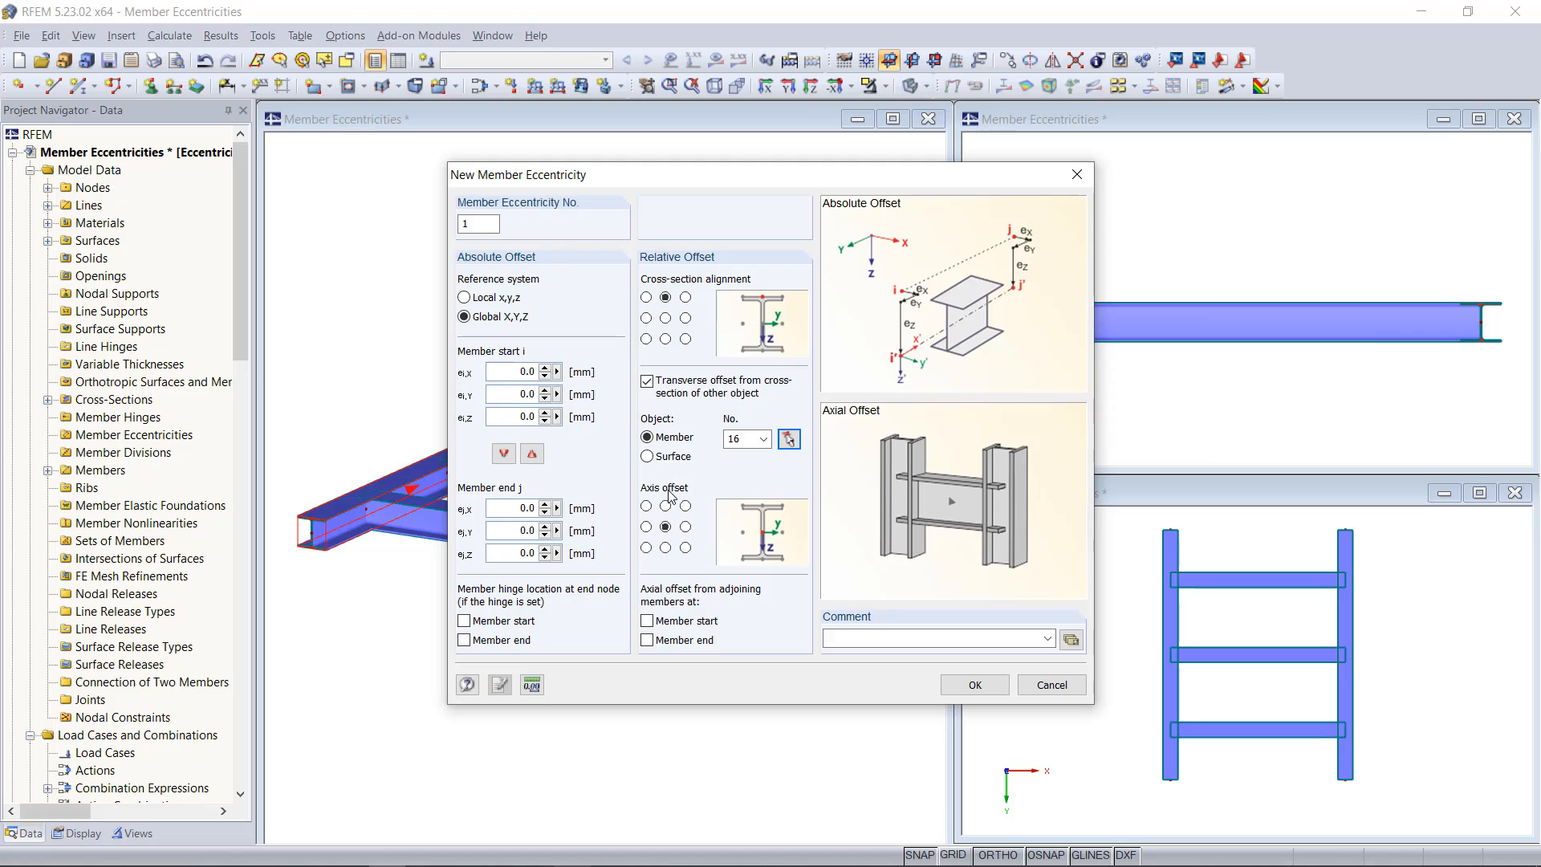
pyautogui.click(666, 549)
pyautogui.click(973, 683)
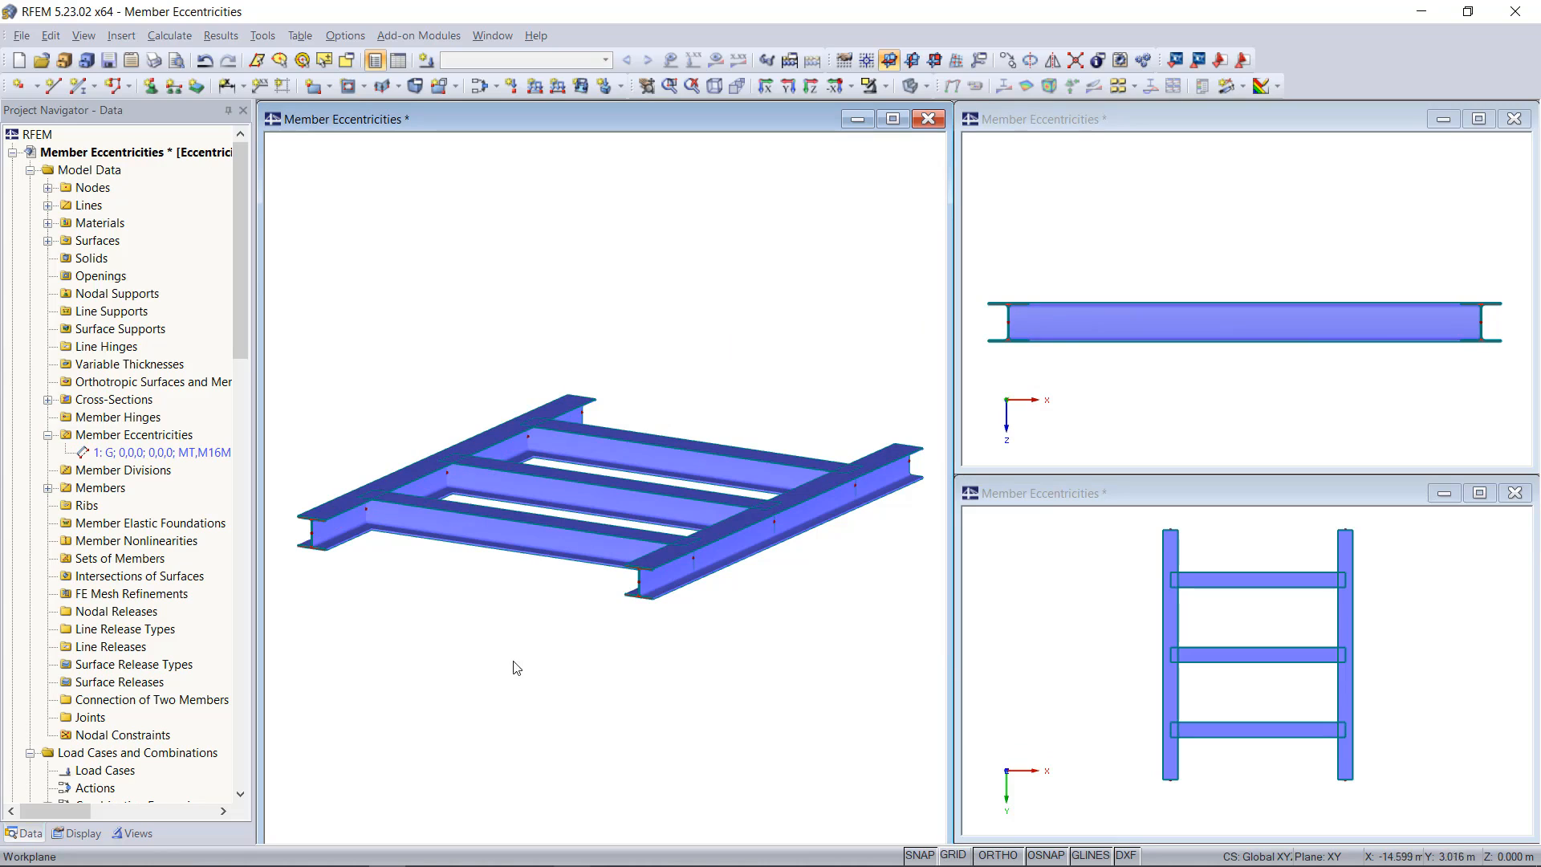
# - Assign the new eccentricity graphically to both sides of the three cross beams, members 18-20
pyautogui.rightClick(135, 453)
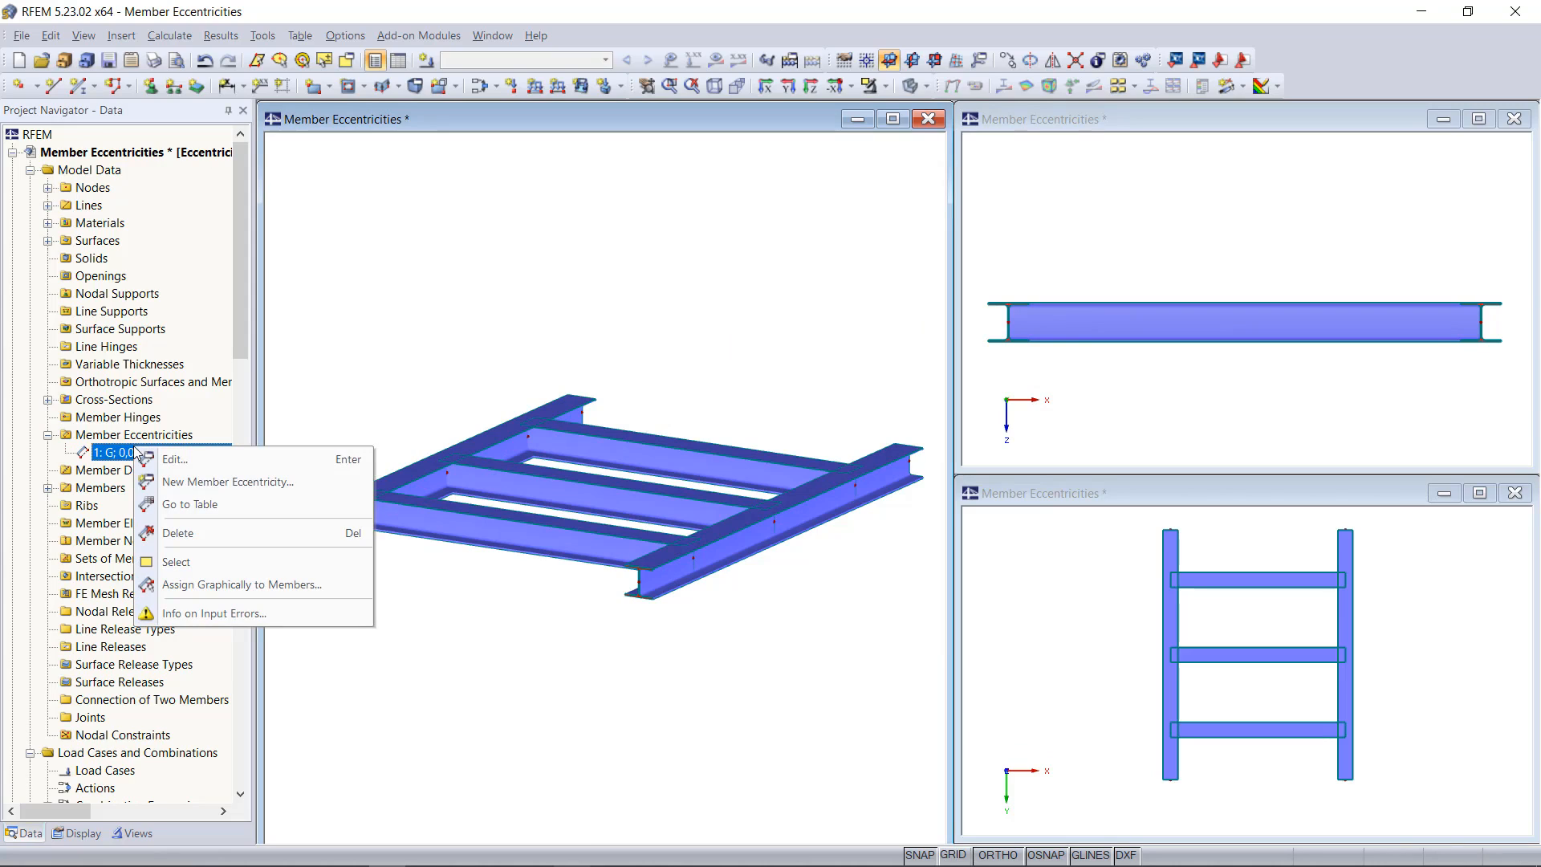
pyautogui.click(267, 586)
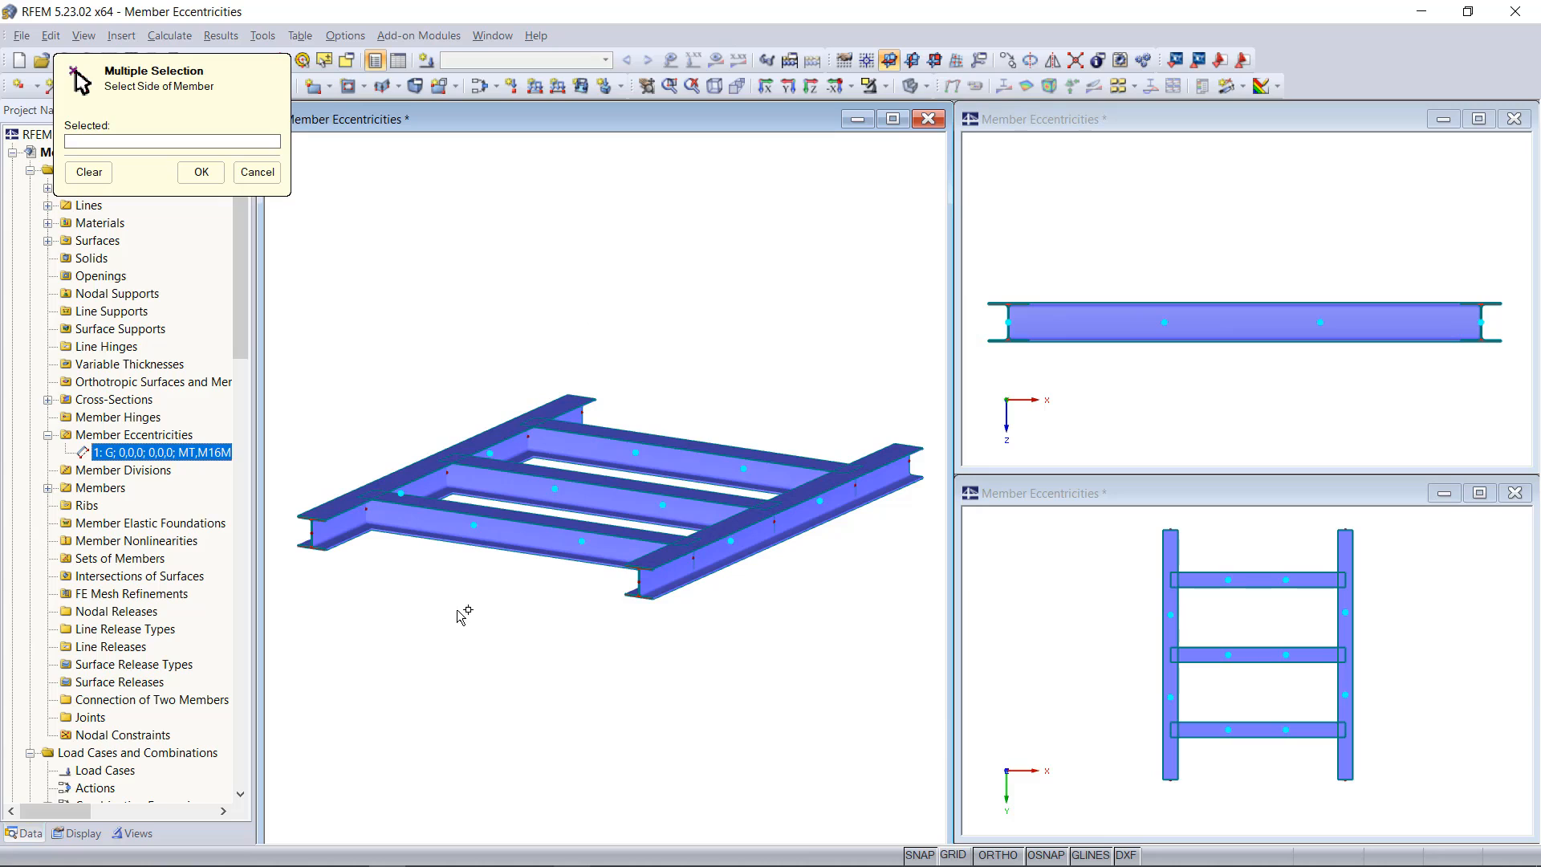
pyautogui.click(452, 523)
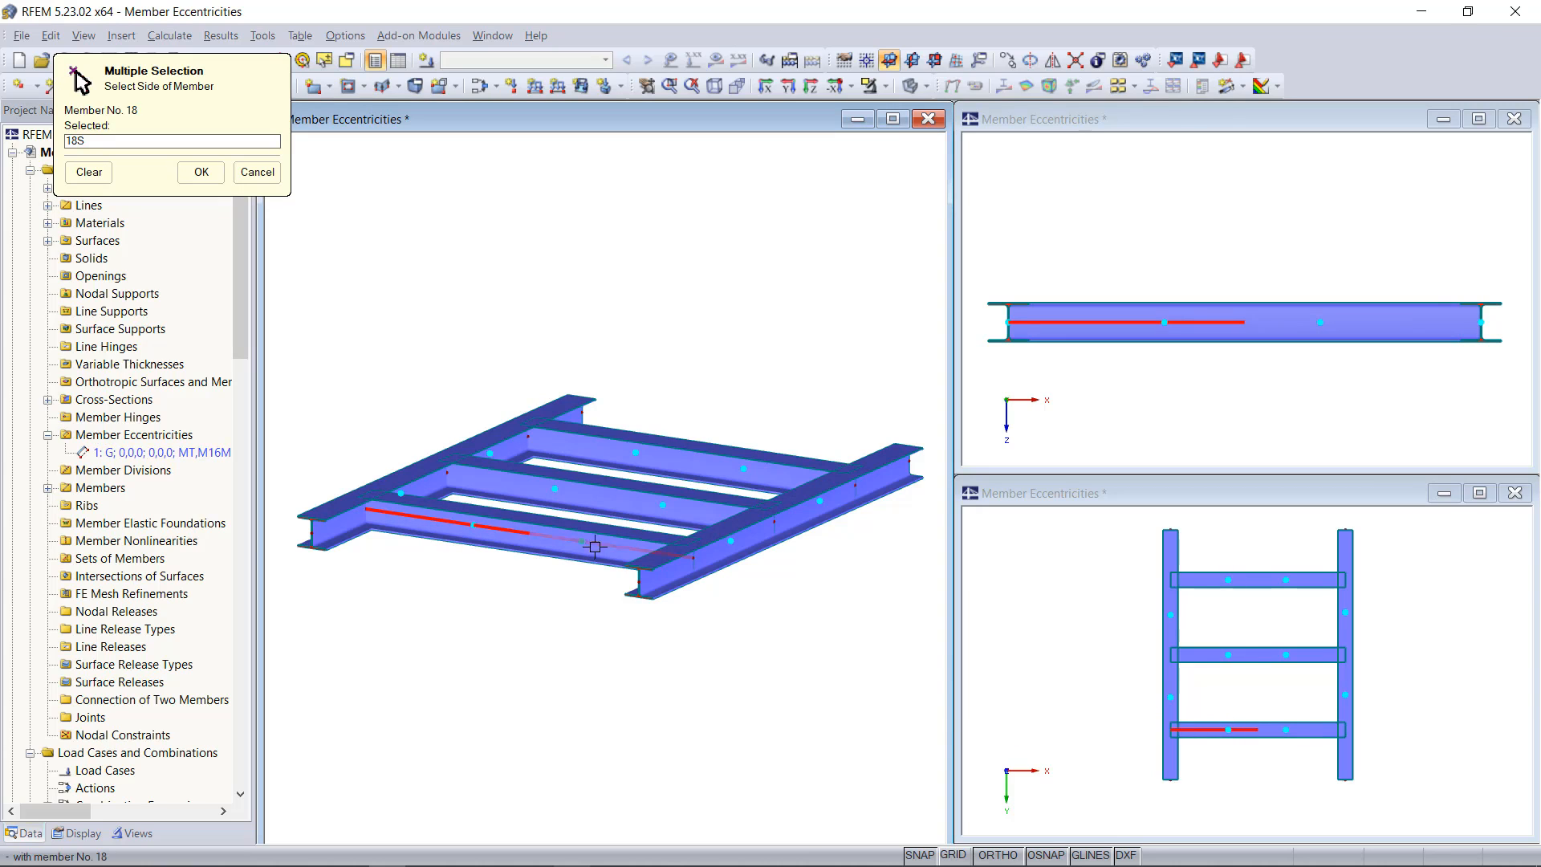
pyautogui.click(652, 504)
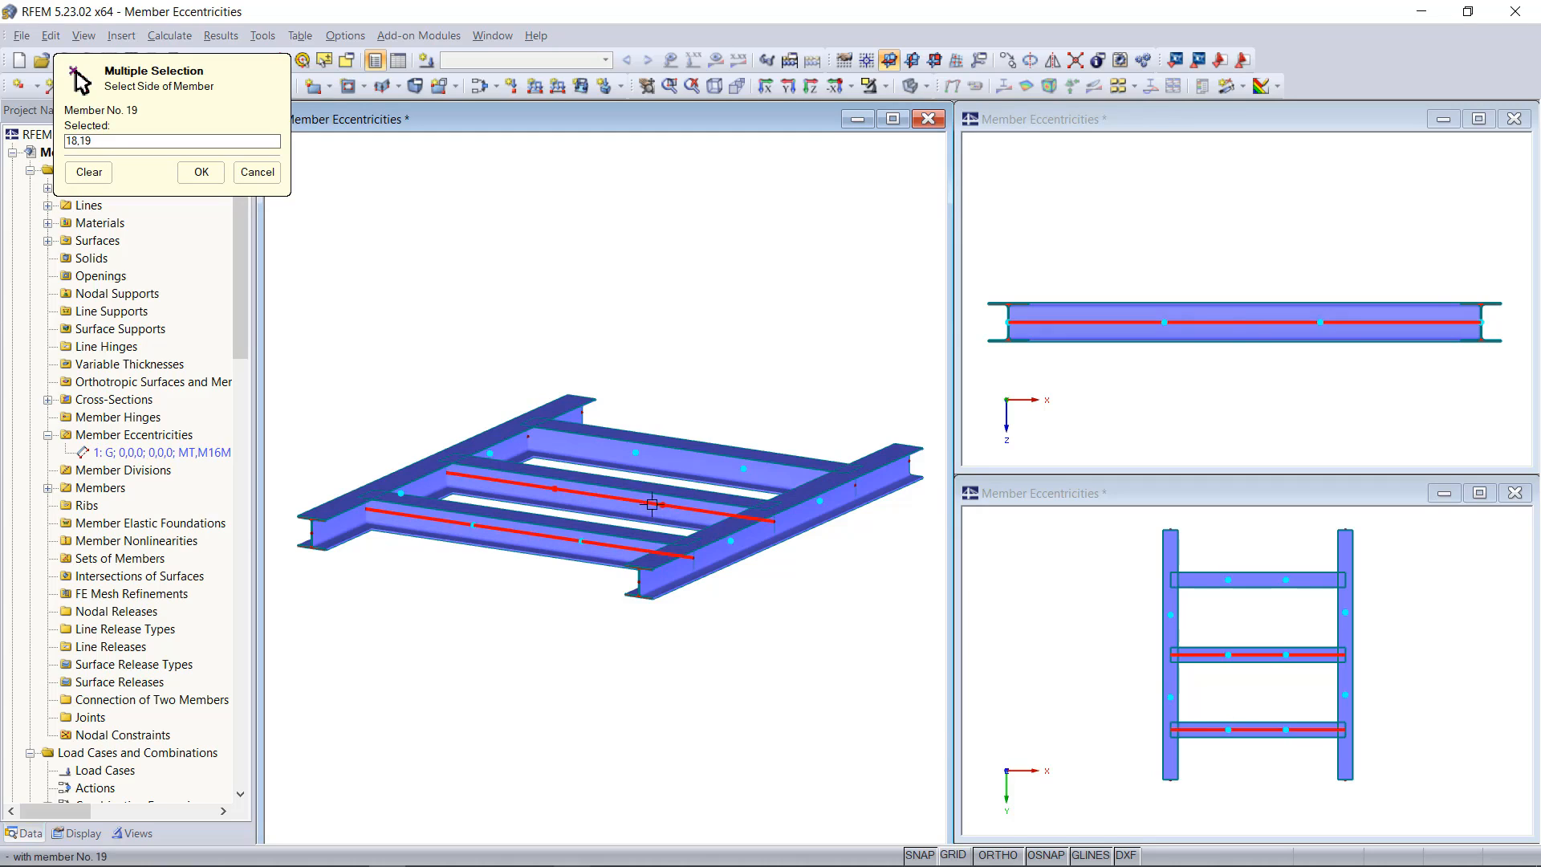
pyautogui.click(668, 457)
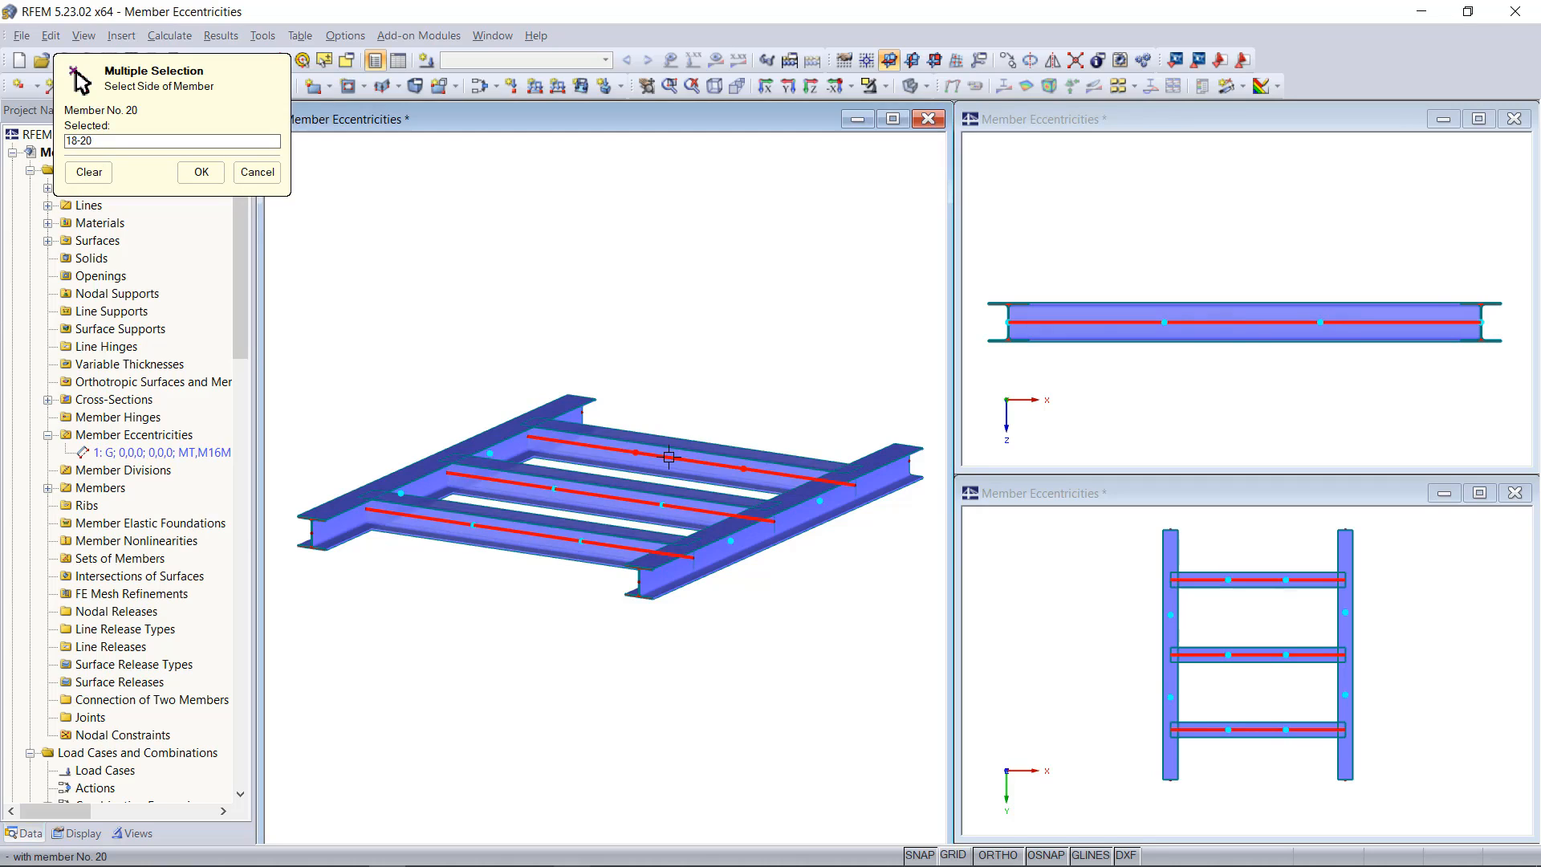
pyautogui.click(201, 173)
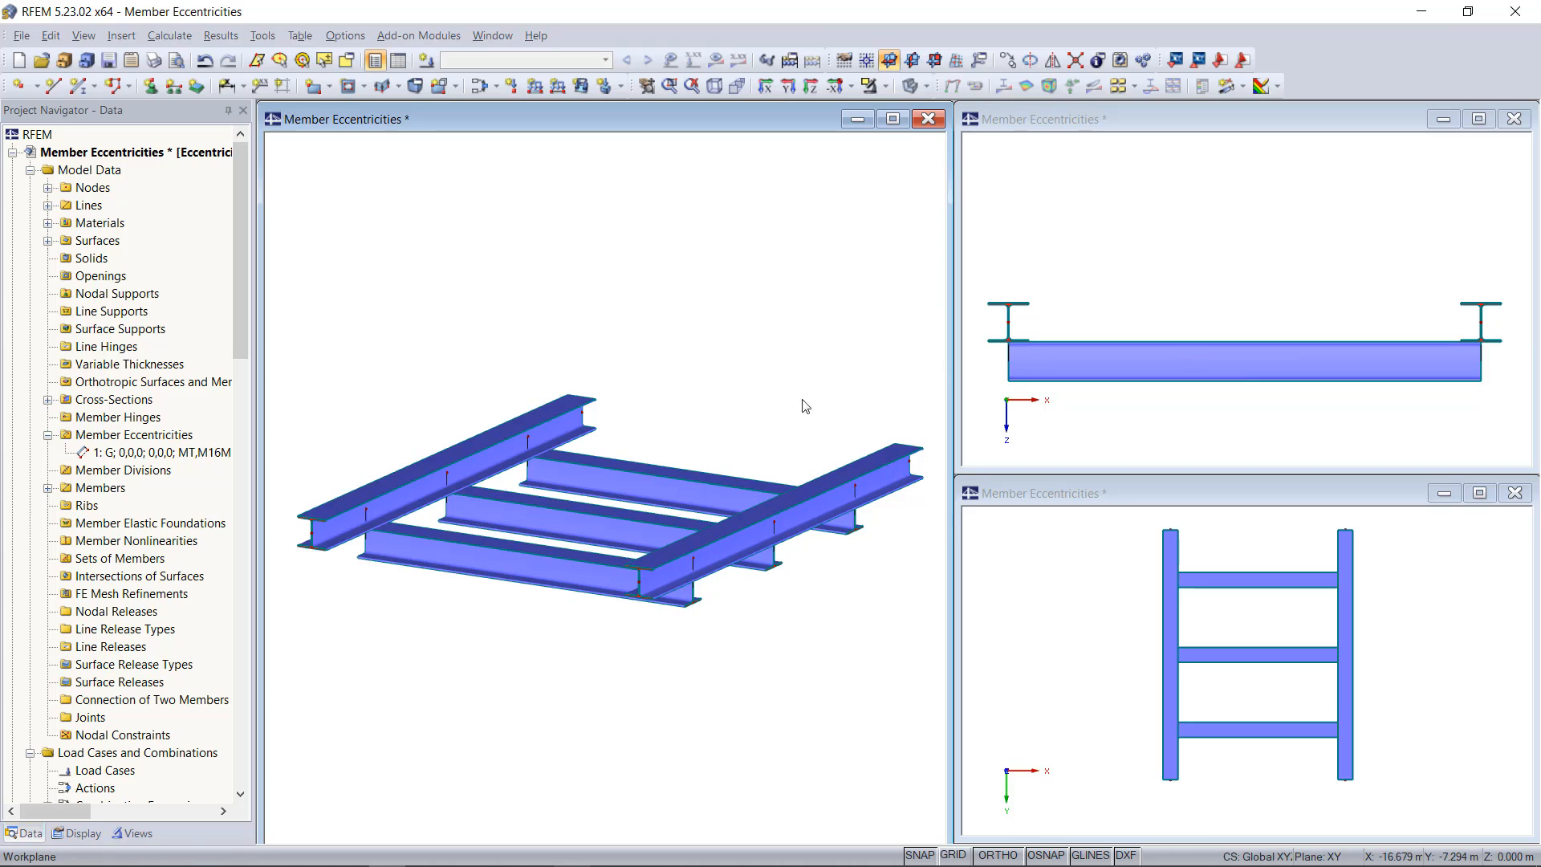
# - Change the eccentricity to bottom-center cross-section alignment with a top-center axis offset so the cross beams rest on the girders
pyautogui.click(142, 453)
pyautogui.rightClick(142, 454)
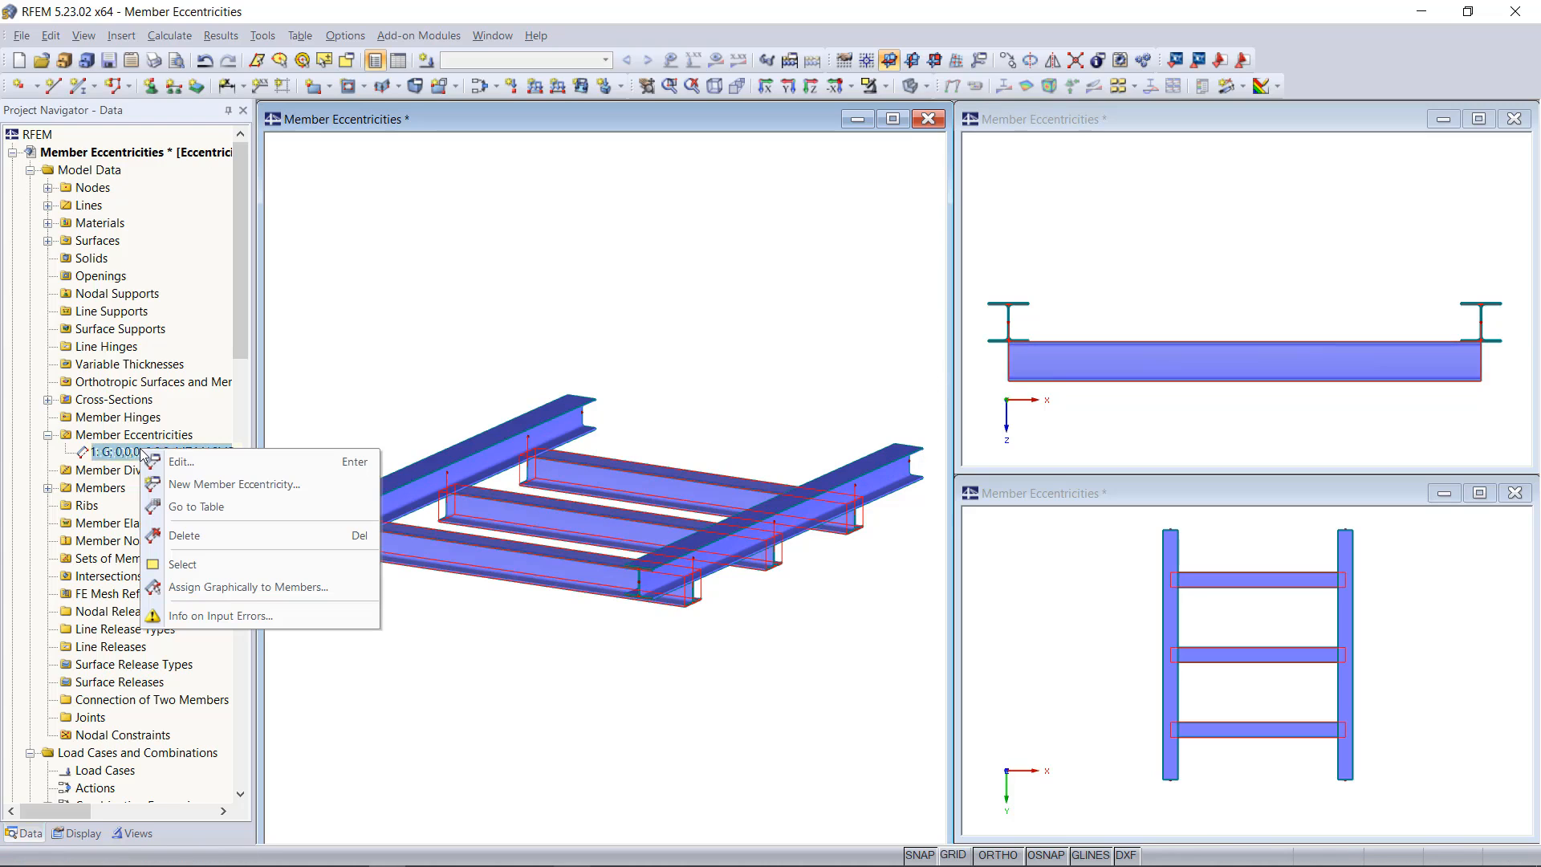
pyautogui.click(205, 463)
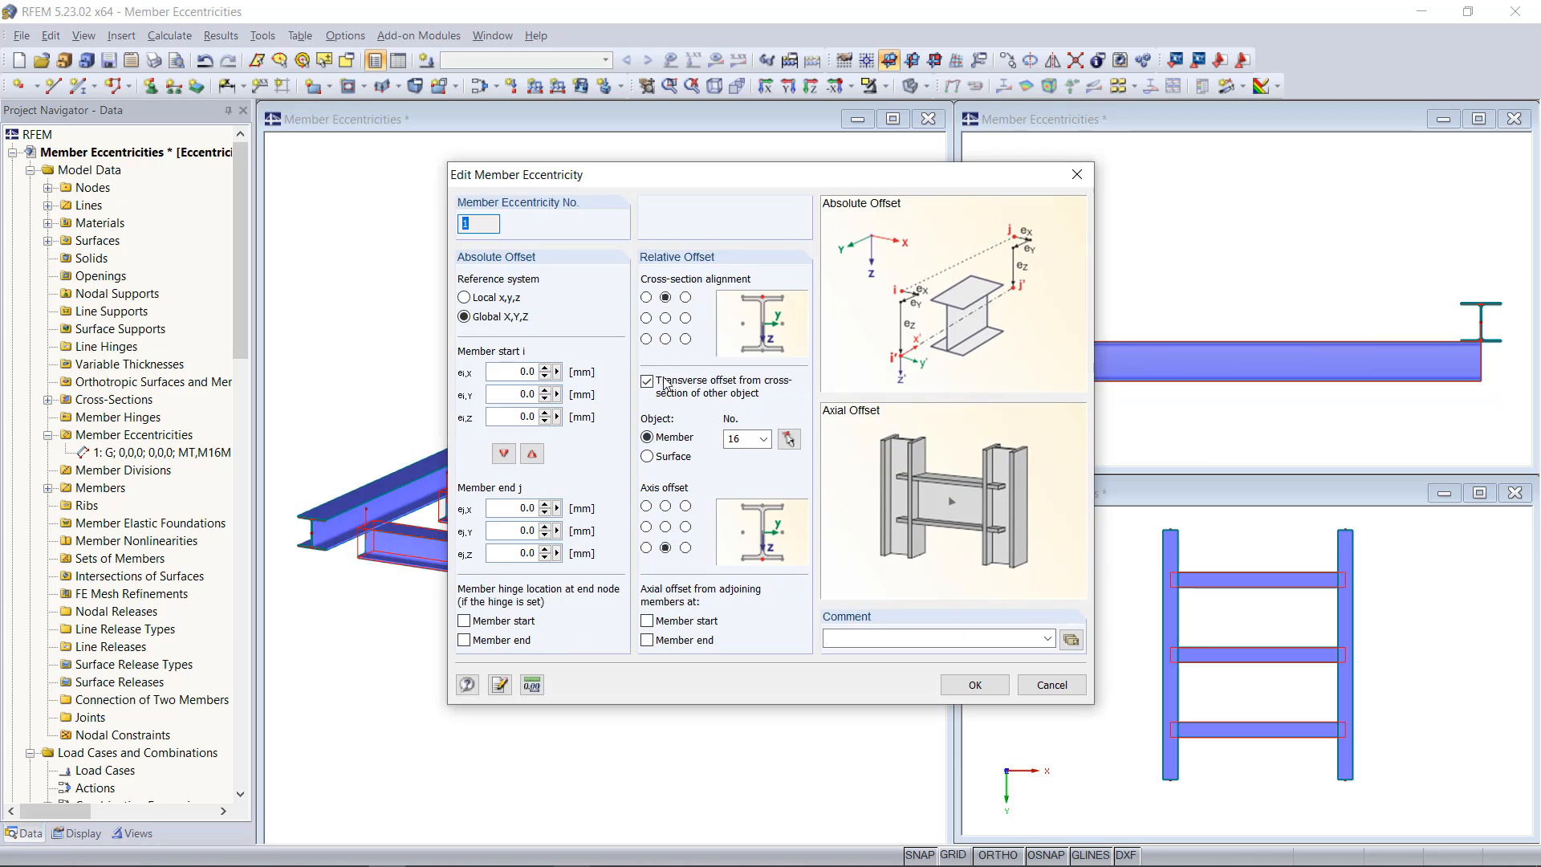
pyautogui.click(666, 338)
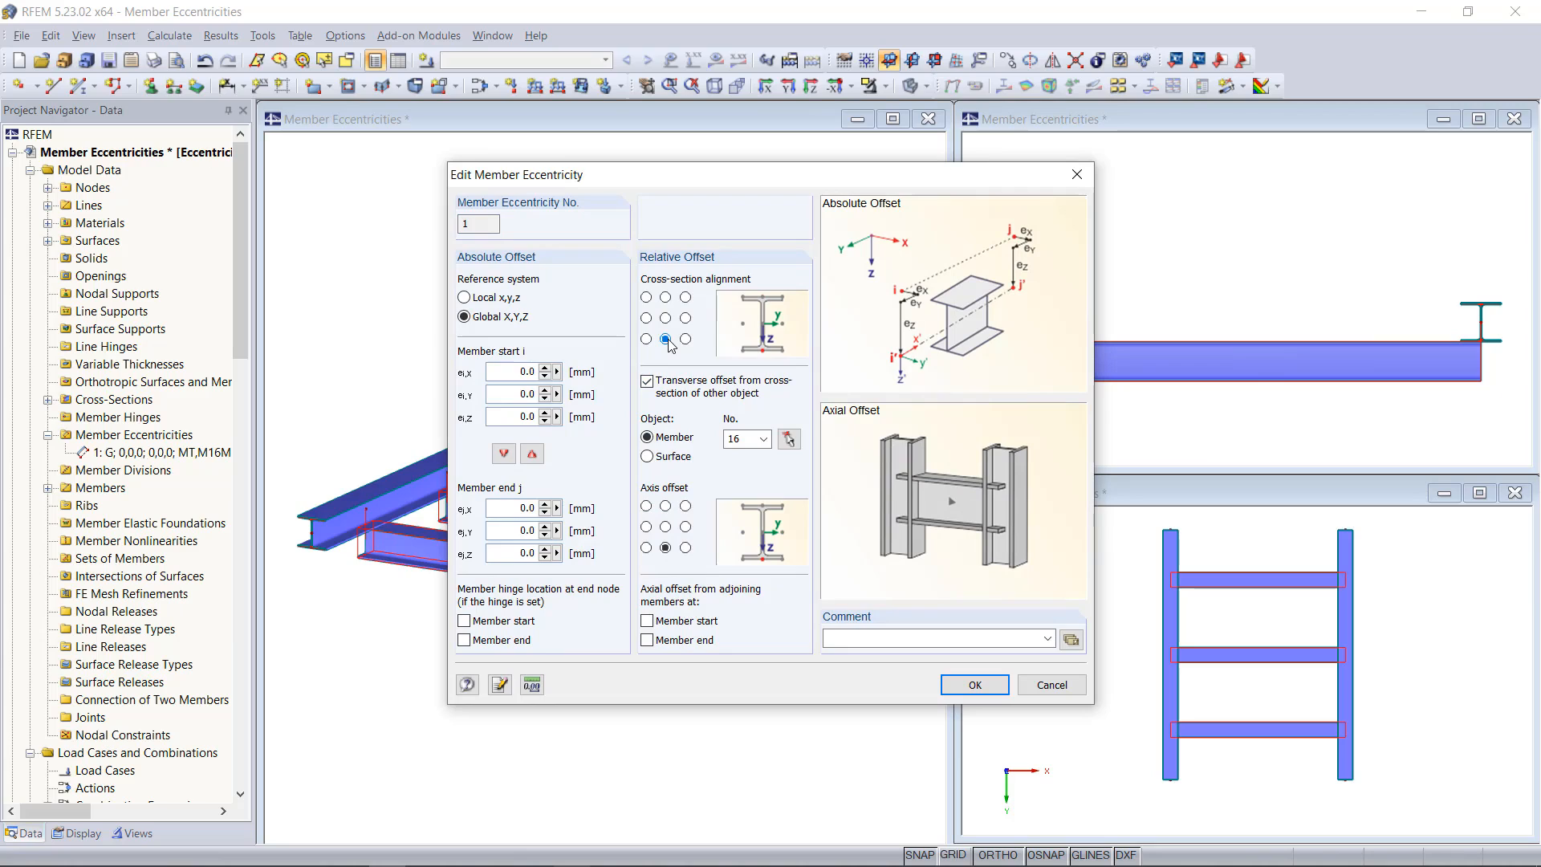
pyautogui.click(665, 506)
pyautogui.click(974, 683)
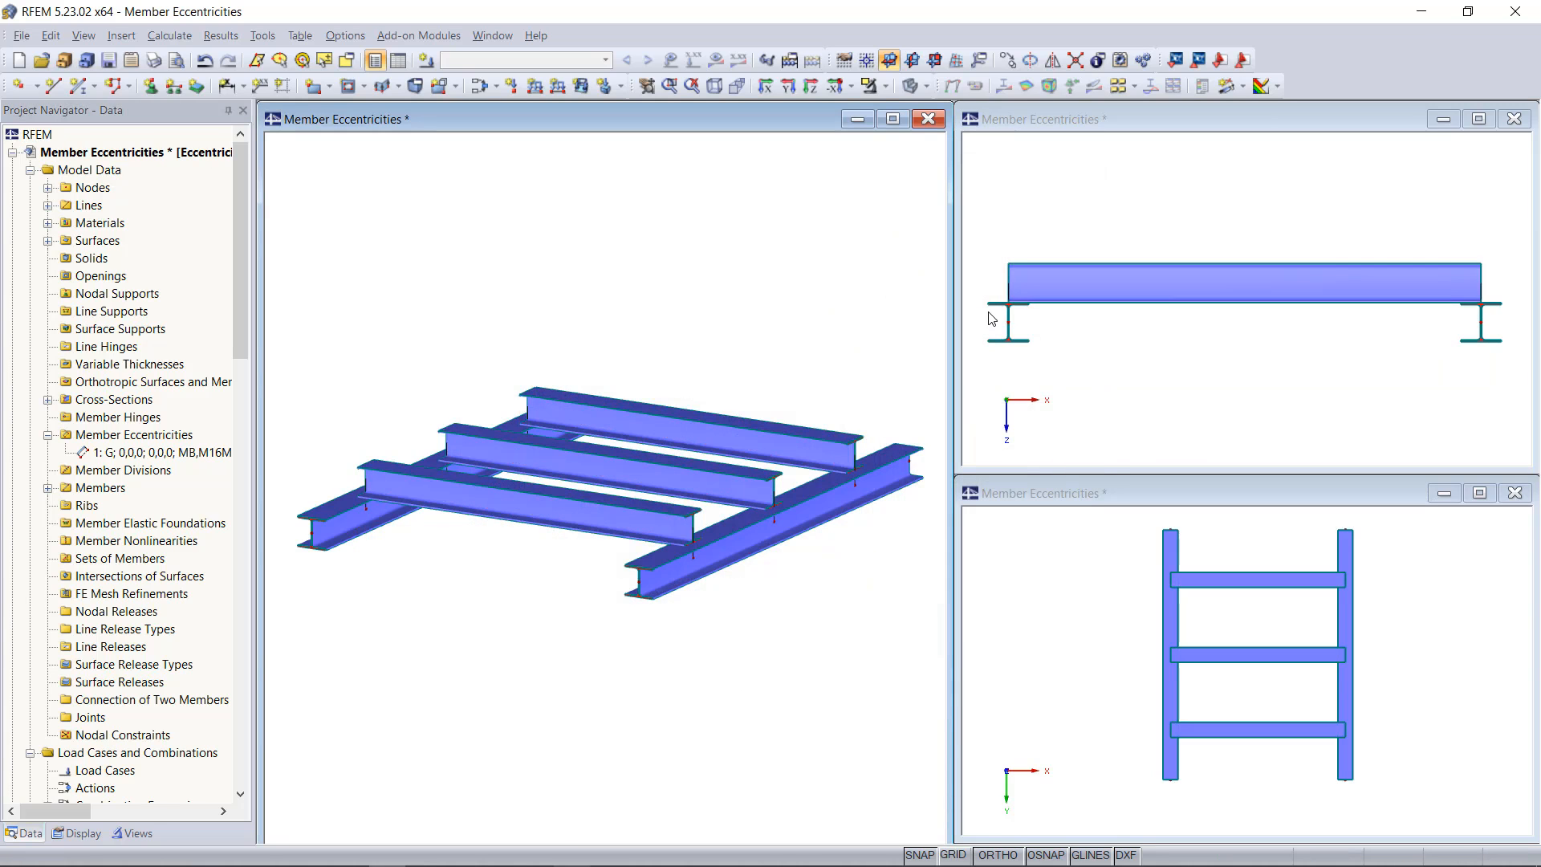
pyautogui.scroll(5, 995, 333)
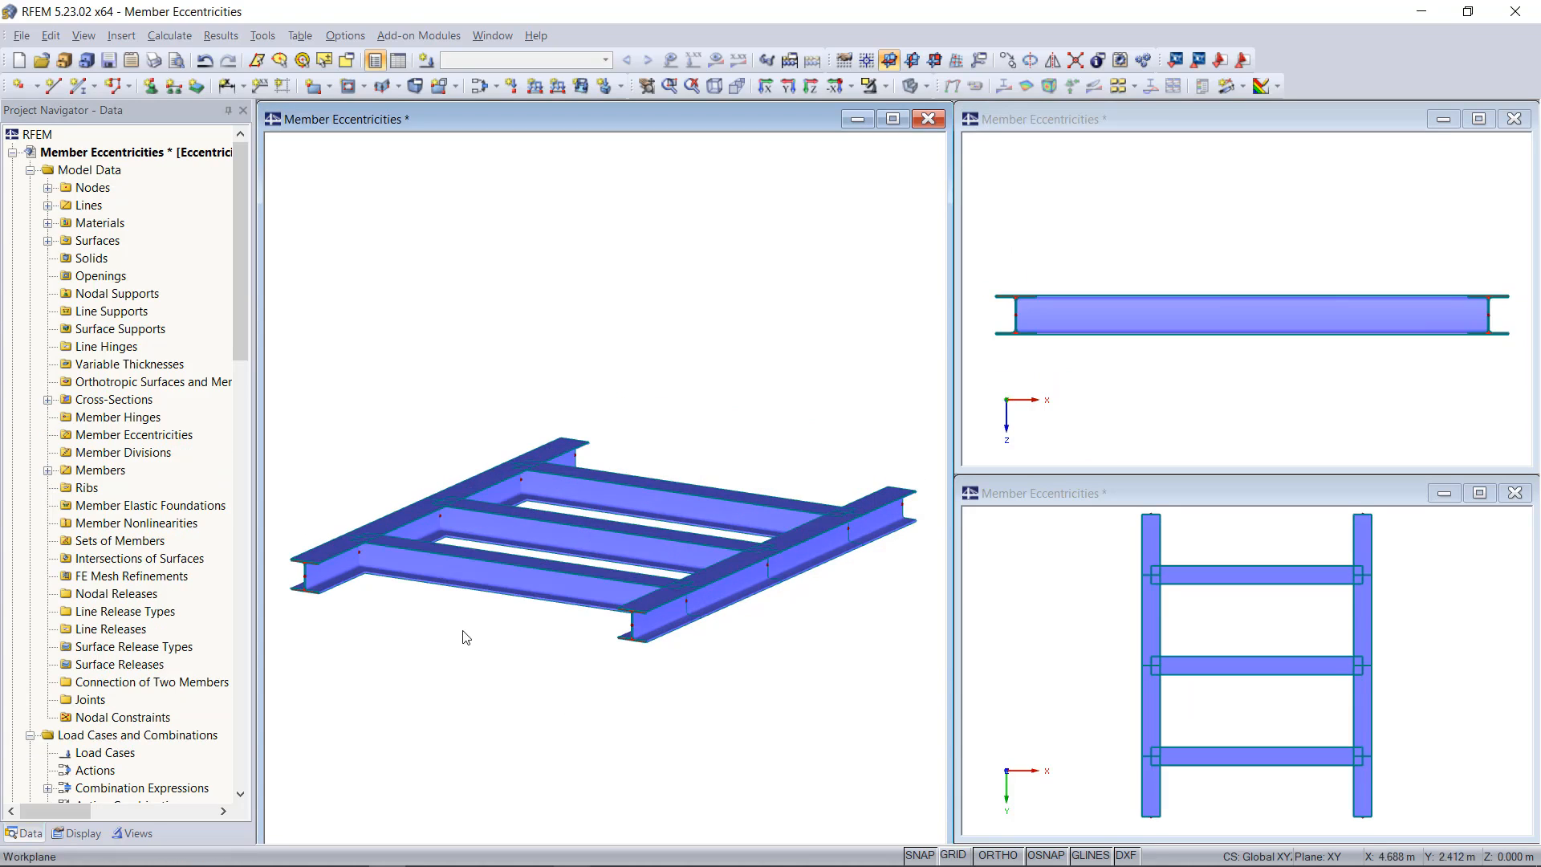
# - Give the three cross beams, members 13-15, a new eccentricity with axial offset from adjoining members at member start and end
pyautogui.keyDown('ctrl'); pyautogui.click(602, 533); pyautogui.keyUp('ctrl')
pyautogui.keyDown('ctrl'); pyautogui.click(684, 502); pyautogui.keyUp('ctrl')
pyautogui.doubleClick(502, 578)
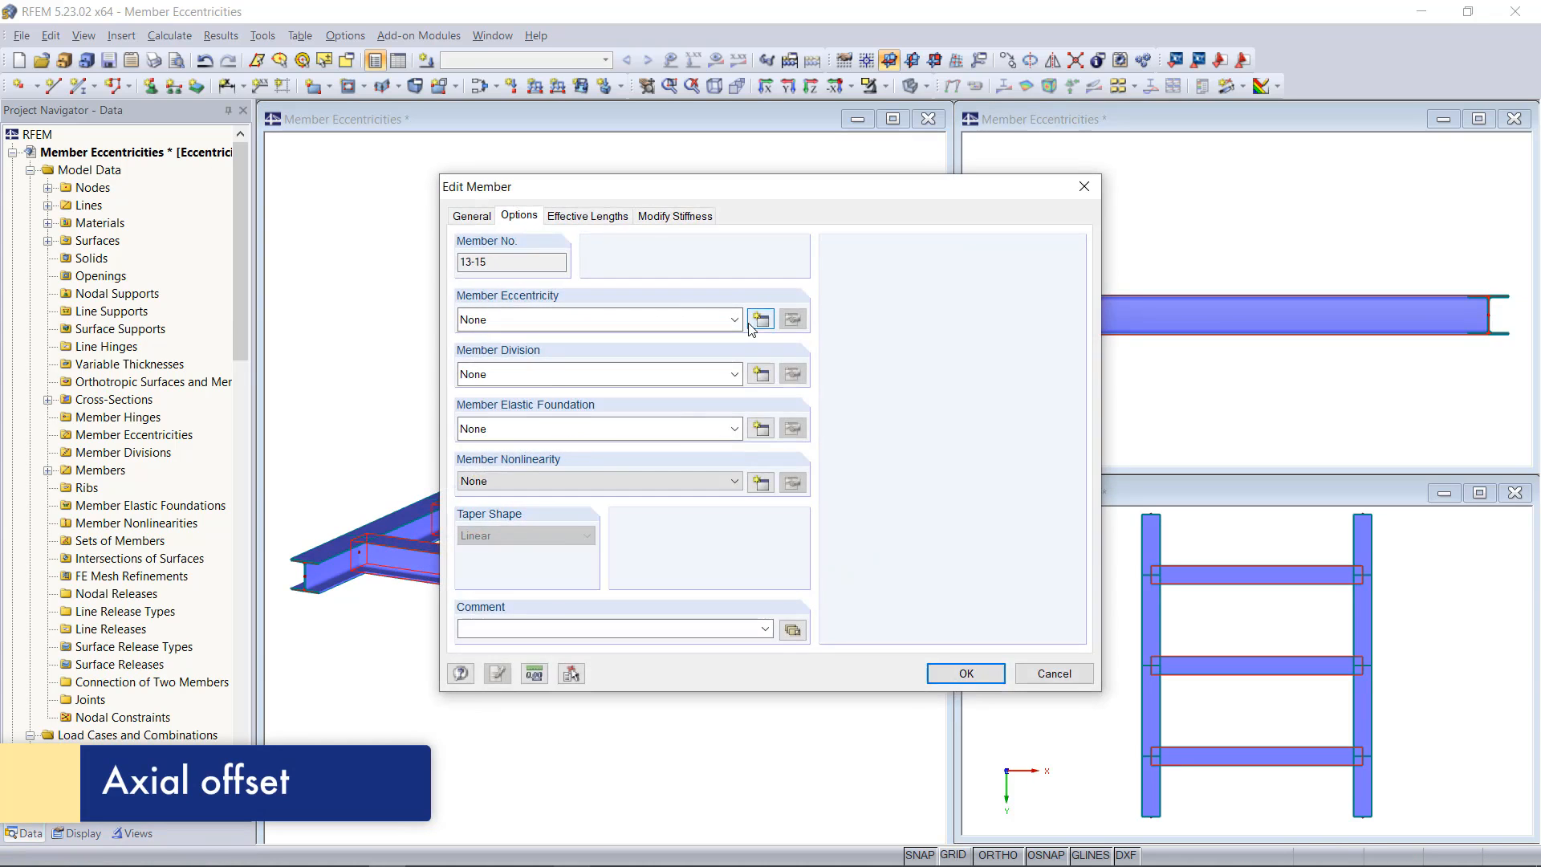
pyautogui.click(755, 324)
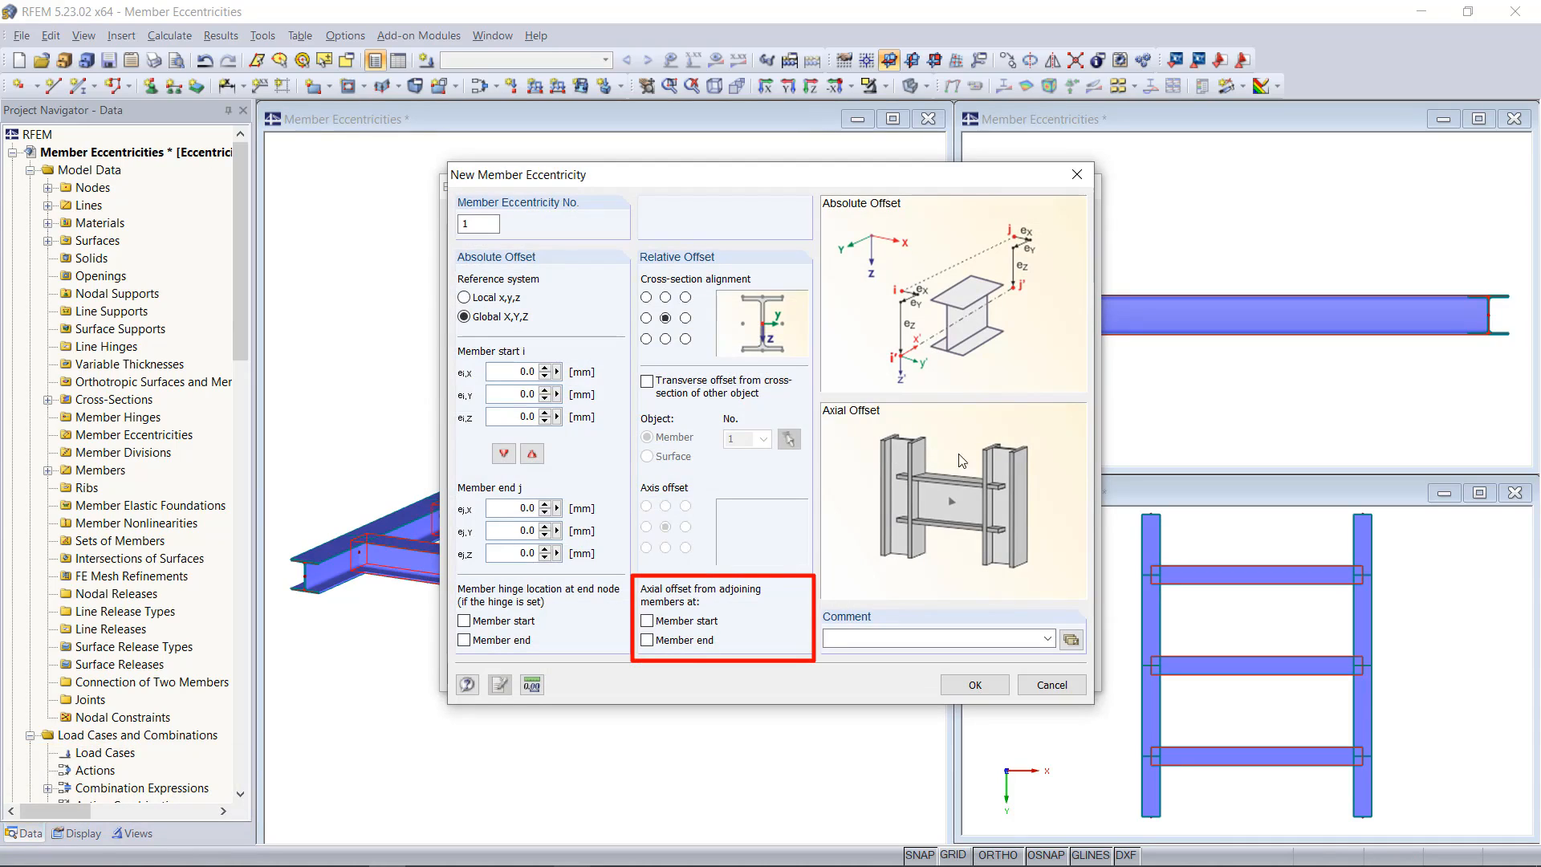
pyautogui.click(646, 622)
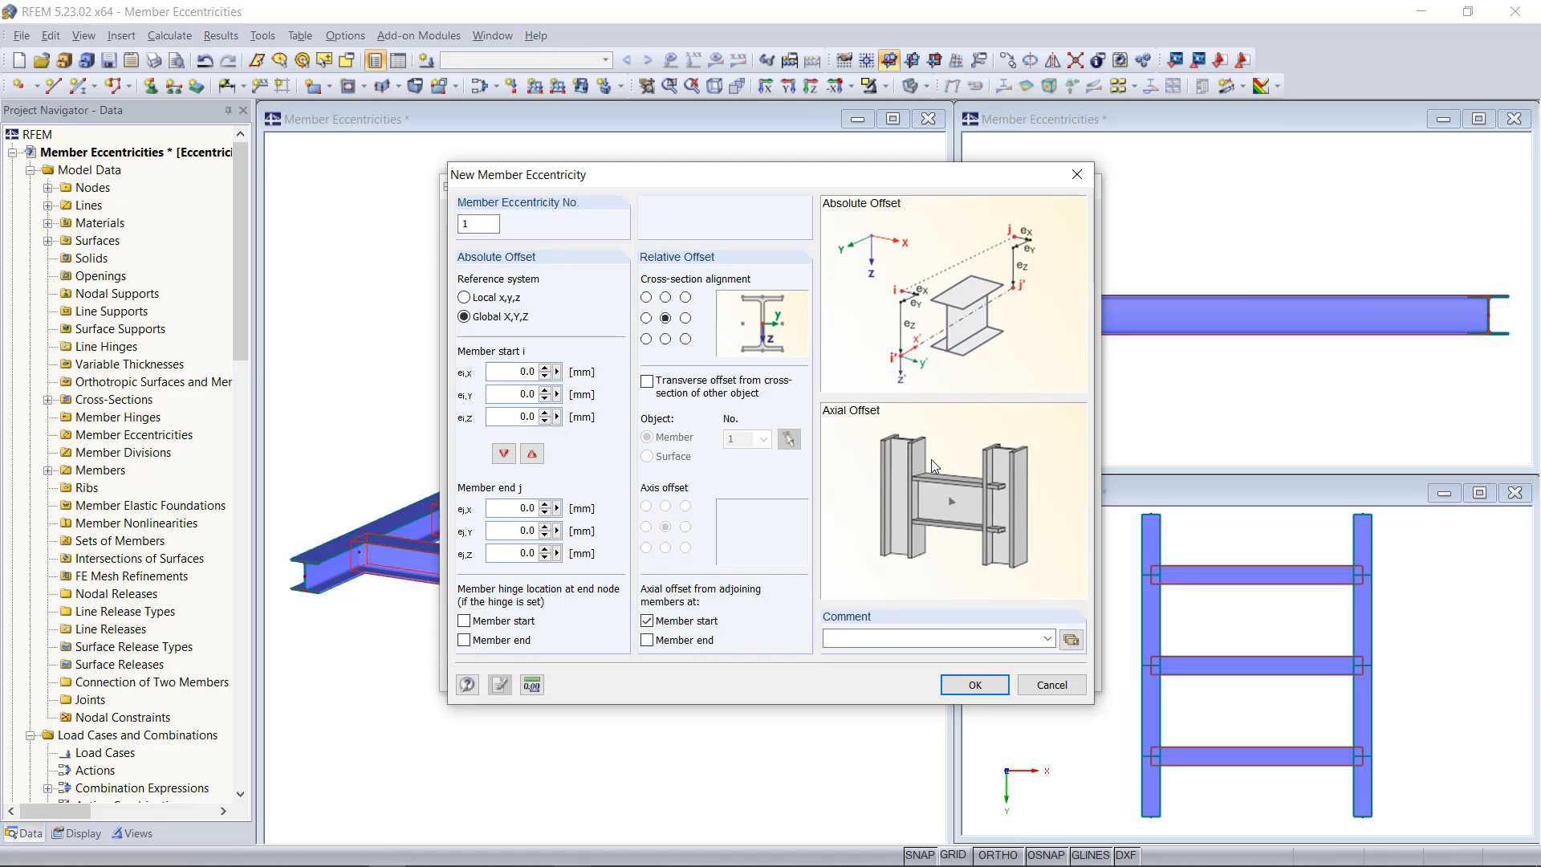
pyautogui.click(646, 640)
pyautogui.click(974, 684)
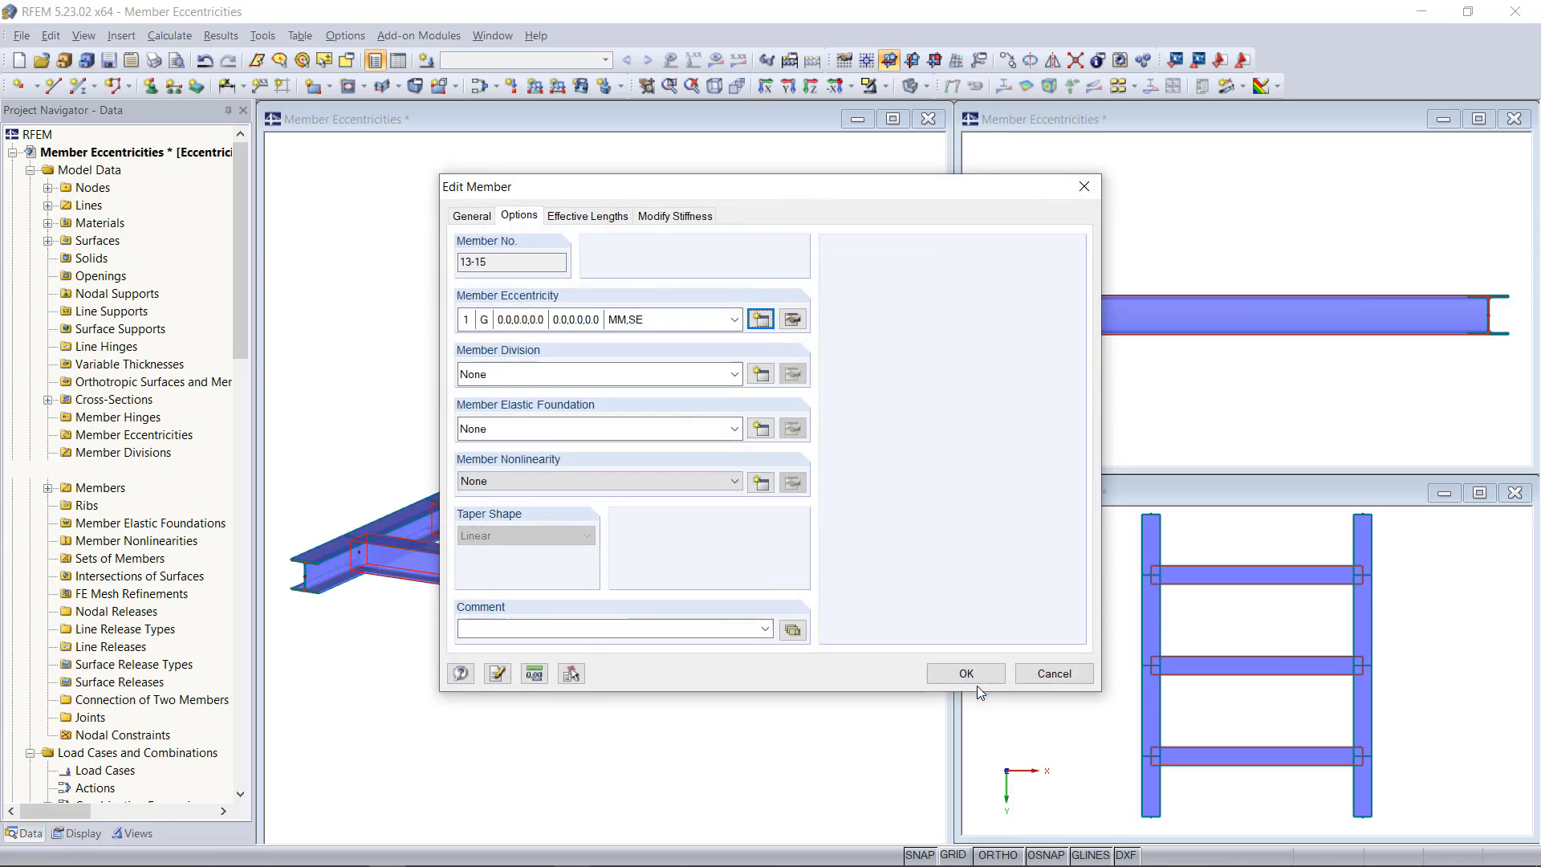
pyautogui.click(967, 674)
pyautogui.scroll(5, 1152, 635)
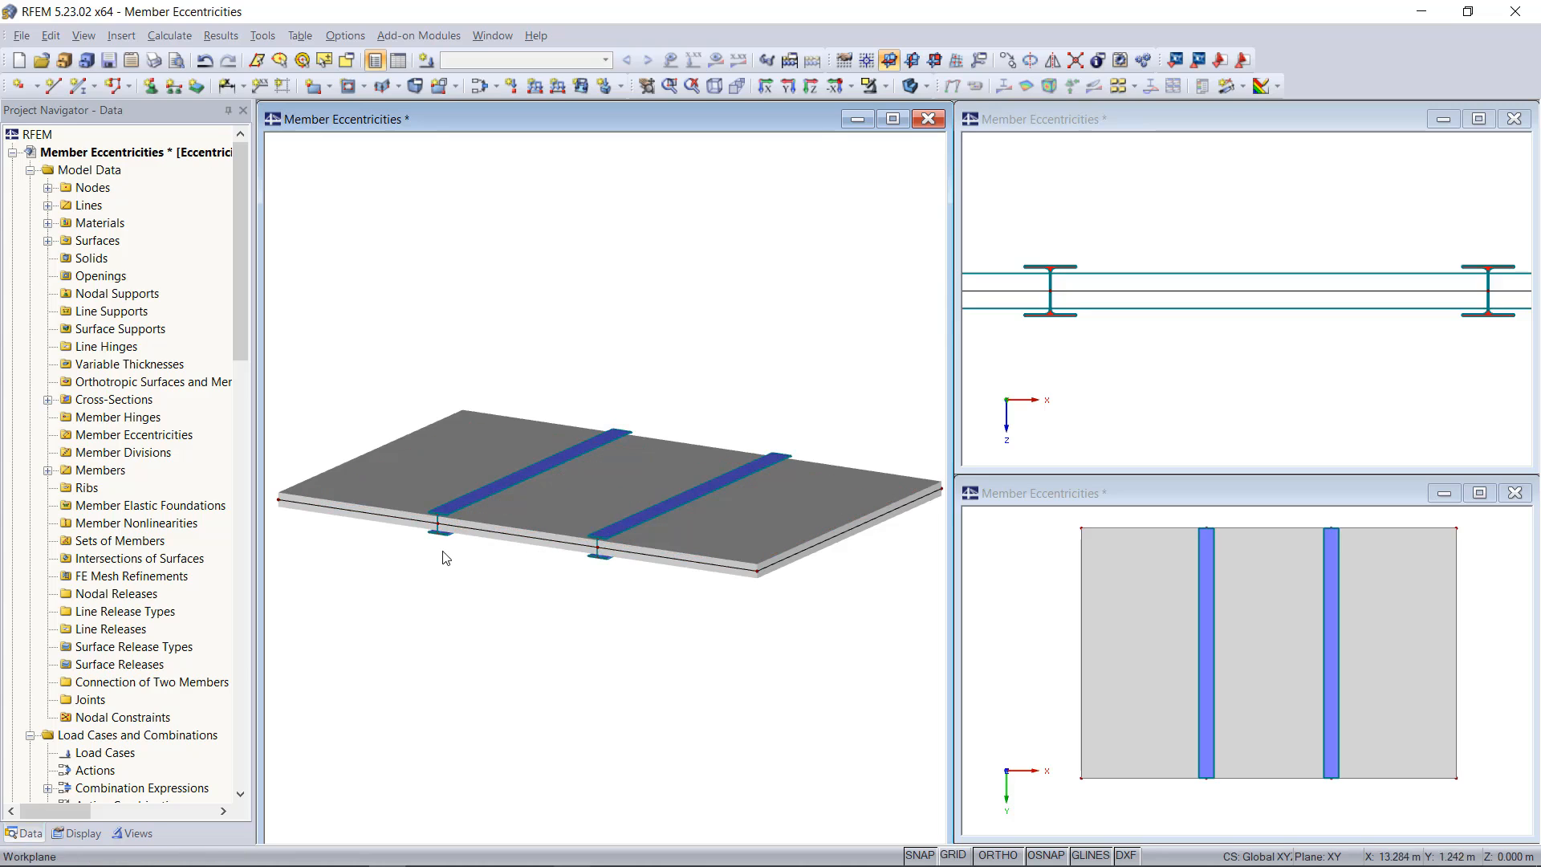
# - Start a new member eccentricity for both steel beams under the slab, members 22 and 23, with top-center cross-section alignment
pyautogui.click(444, 509)
pyautogui.keyDown('ctrl'); pyautogui.click(620, 522); pyautogui.keyUp('ctrl')
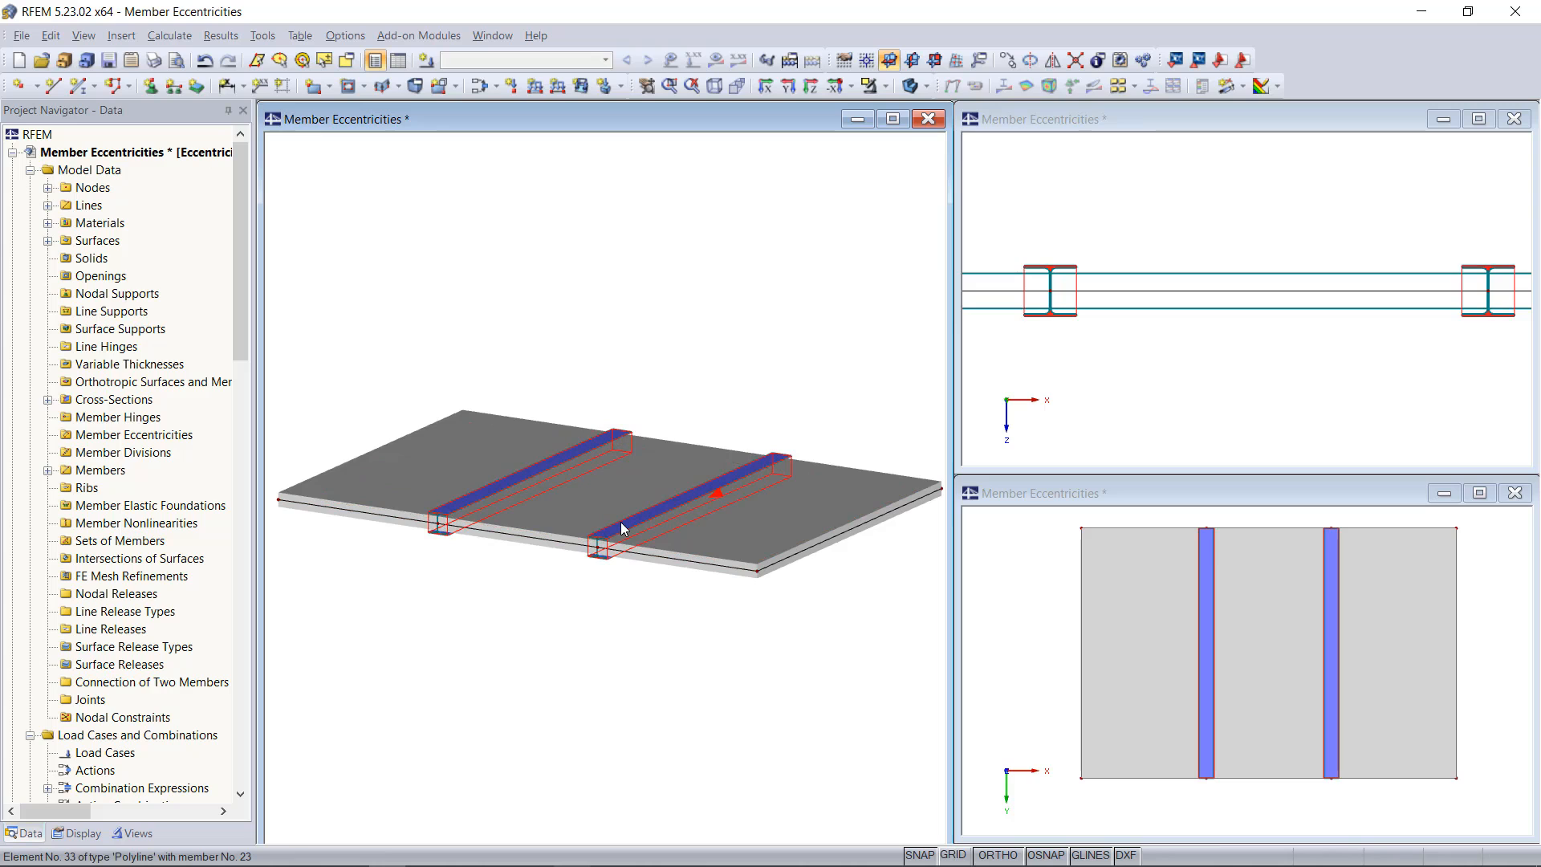
pyautogui.doubleClick(617, 529)
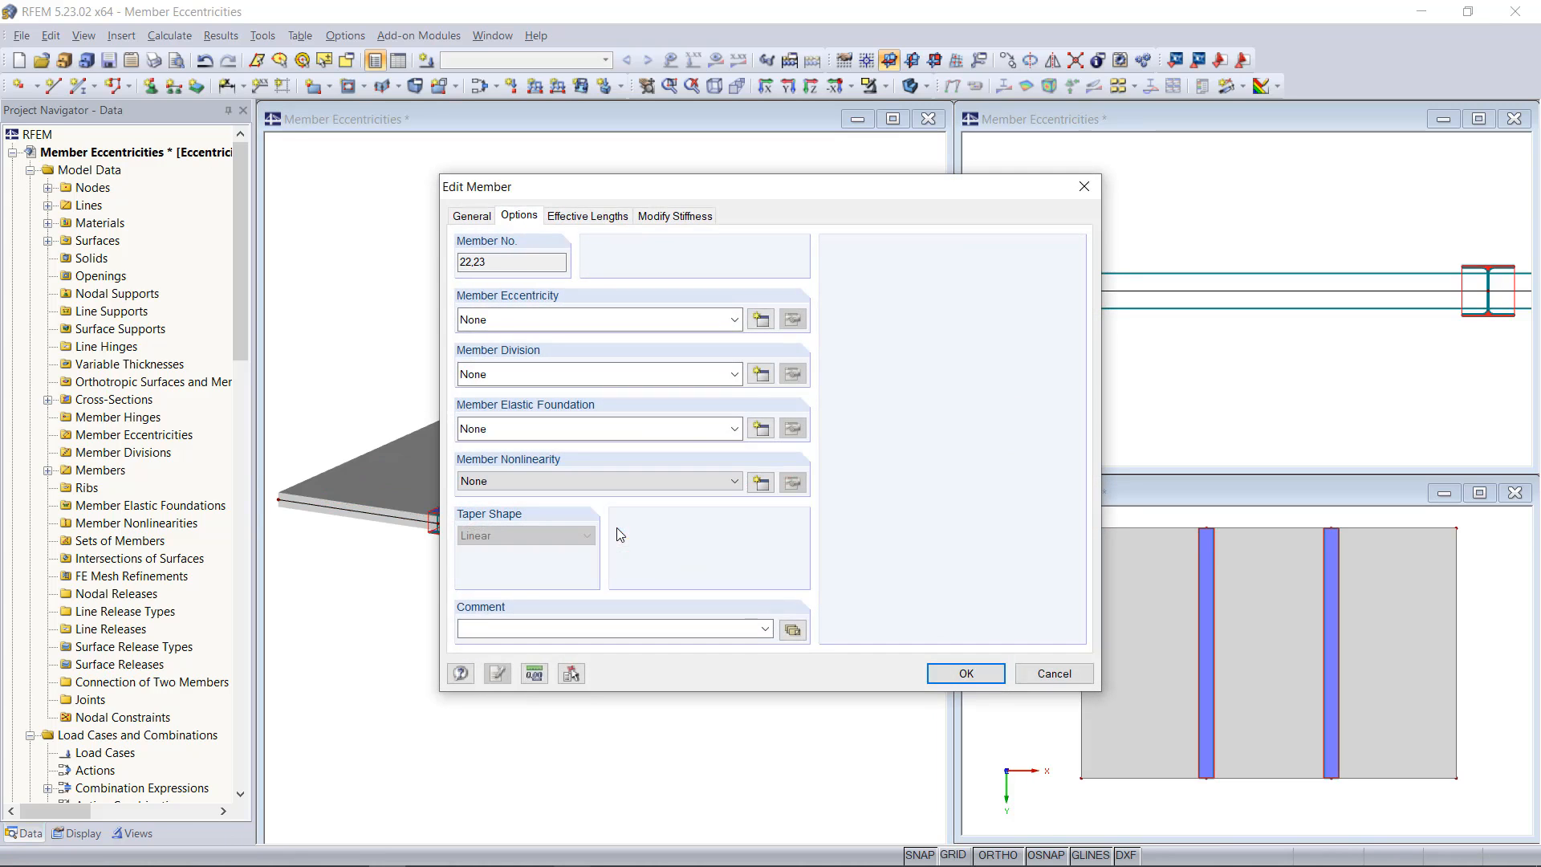
pyautogui.click(760, 323)
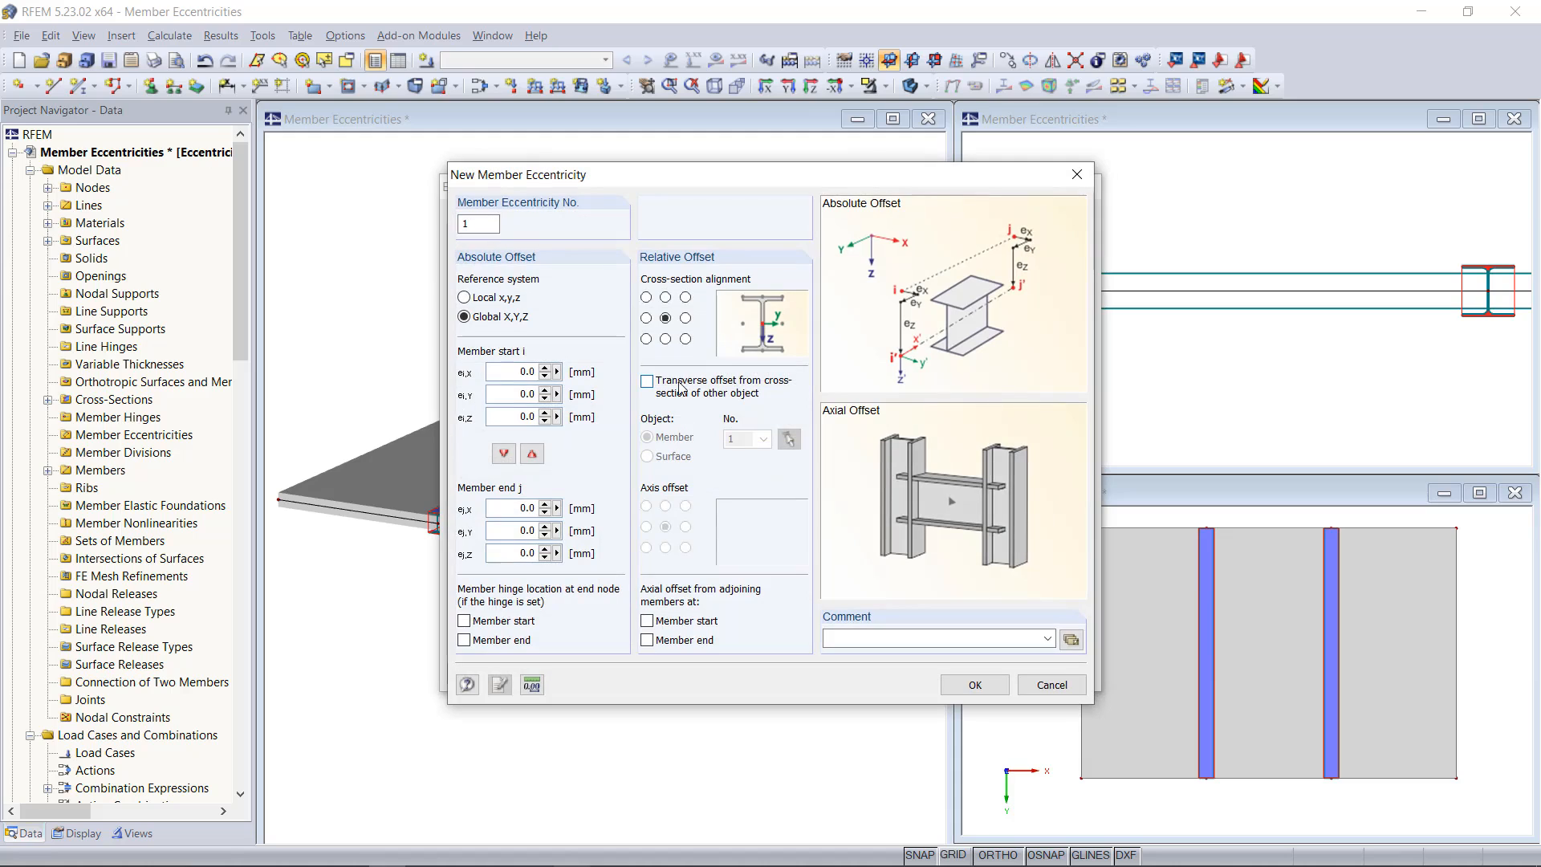
pyautogui.click(666, 298)
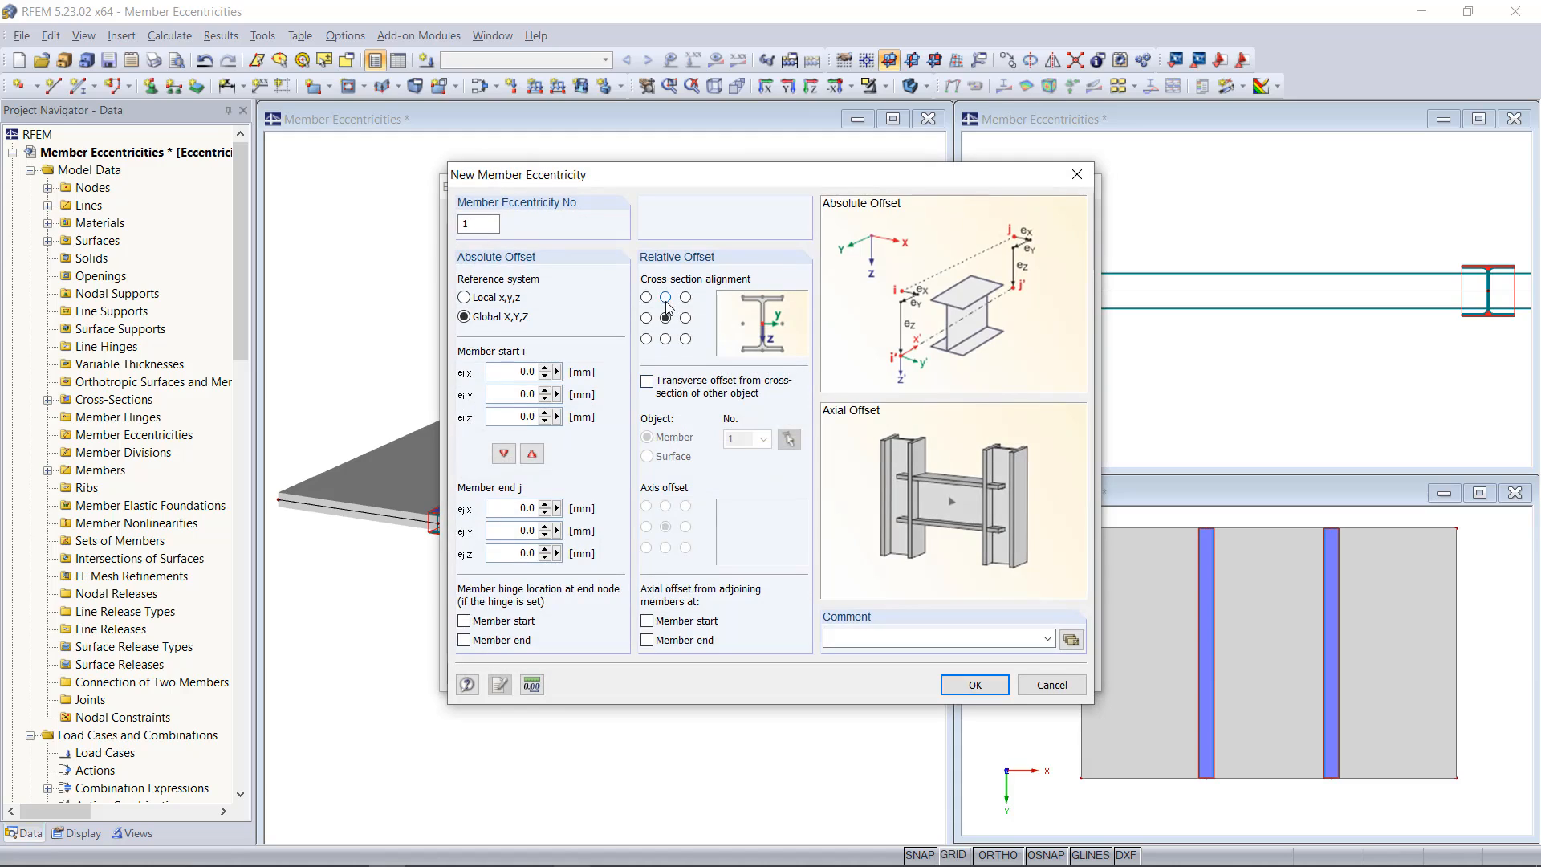
# - Add a transverse offset from the slab surface at its bottom axis point and apply the eccentricity to both beams
pyautogui.click(648, 382)
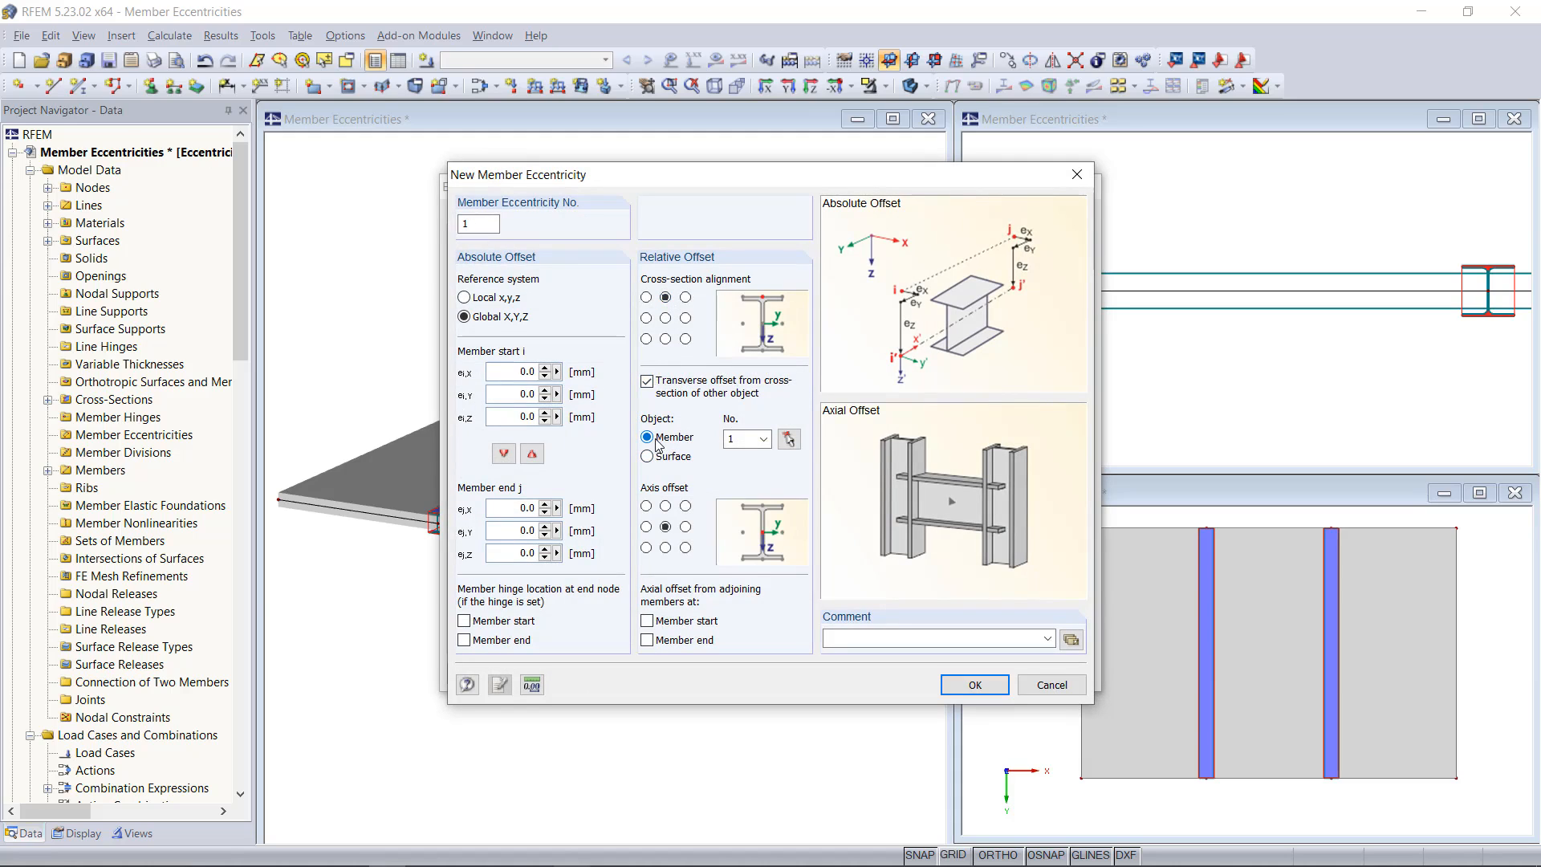
pyautogui.click(647, 457)
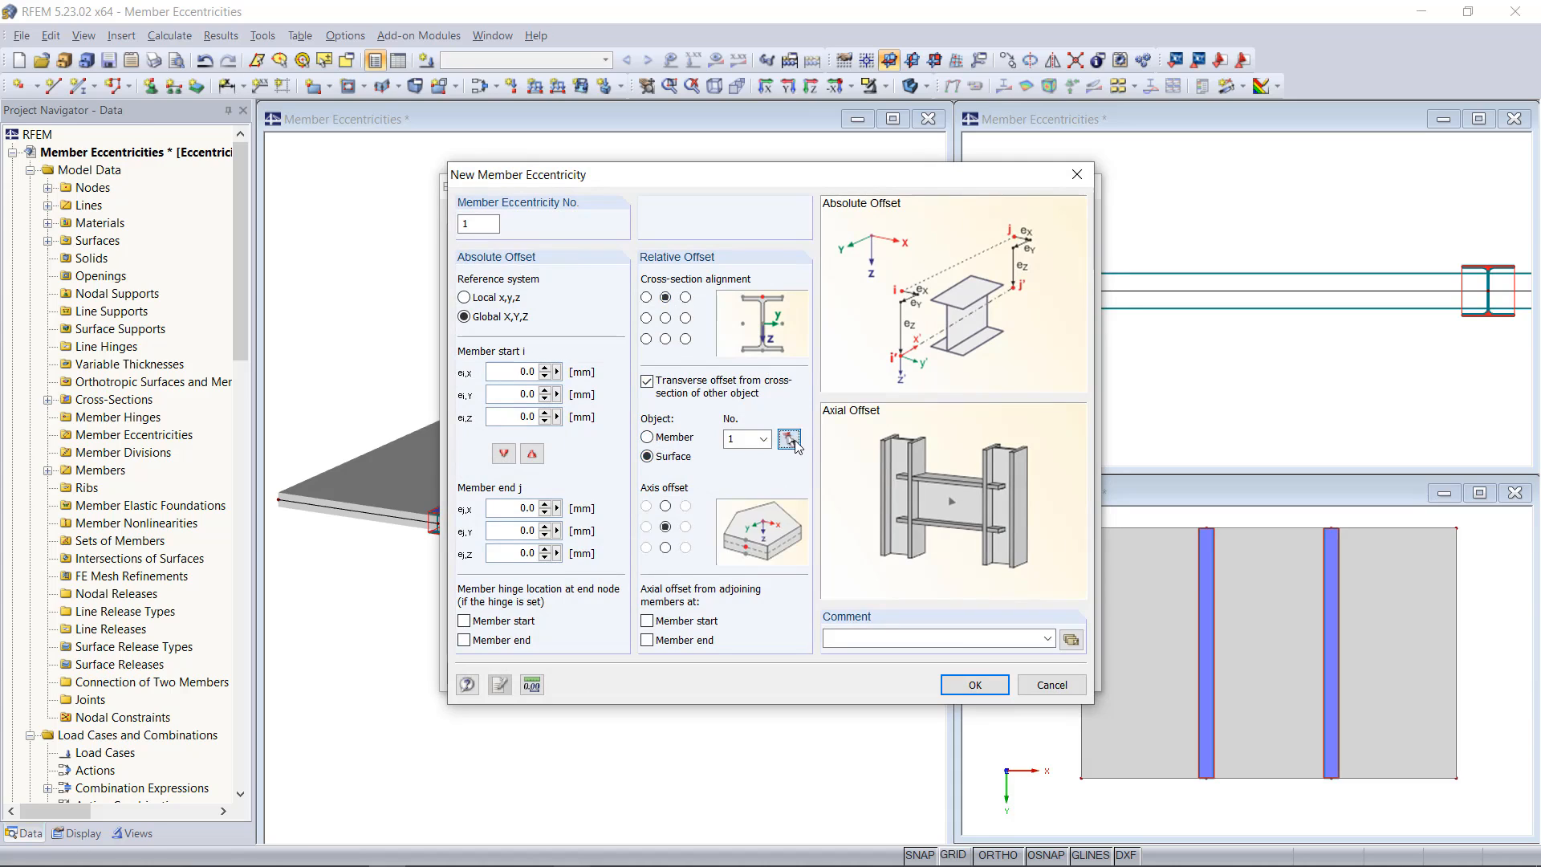
pyautogui.click(789, 439)
pyautogui.click(586, 476)
pyautogui.click(665, 548)
pyautogui.click(972, 686)
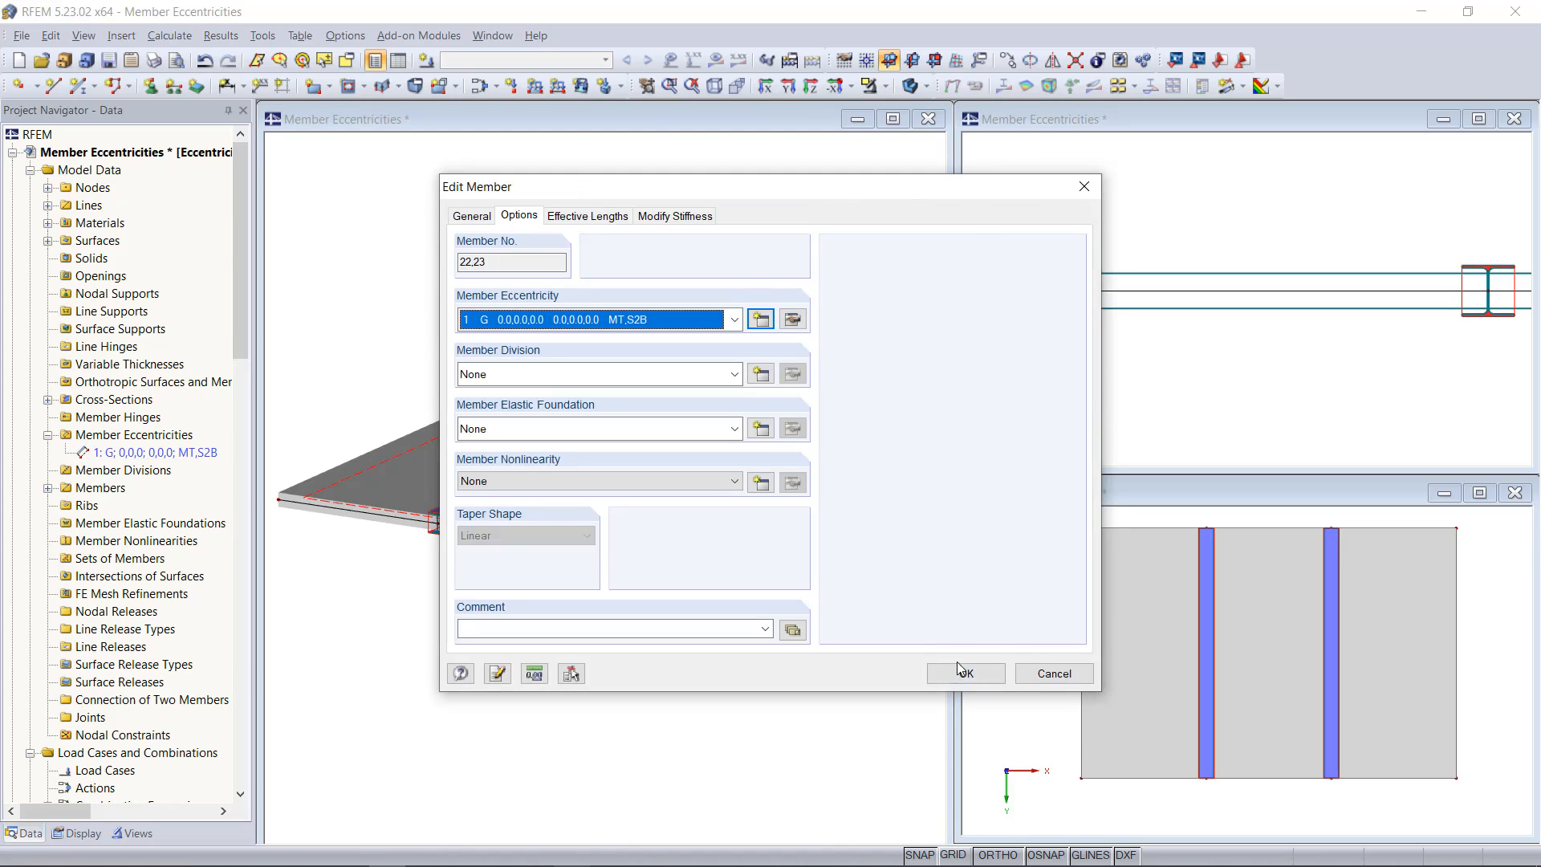
pyautogui.moveTo(855, 191); pyautogui.dragTo(687, 181)
pyautogui.click(803, 664)
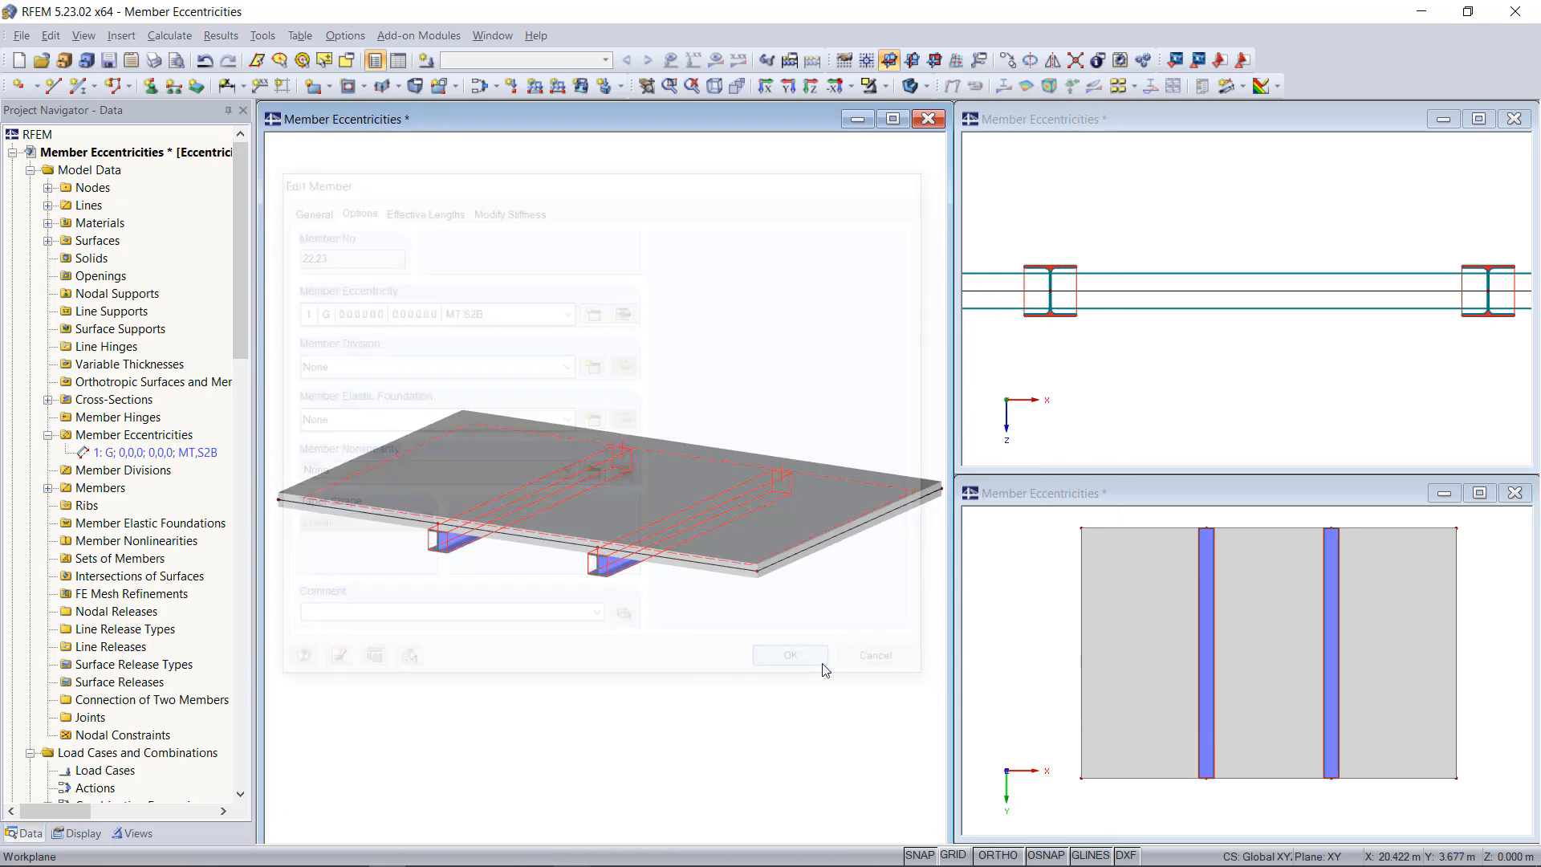
# - Examine in the side view how the steel beams' top flanges meet the underside of the slab
pyautogui.click(1089, 390)
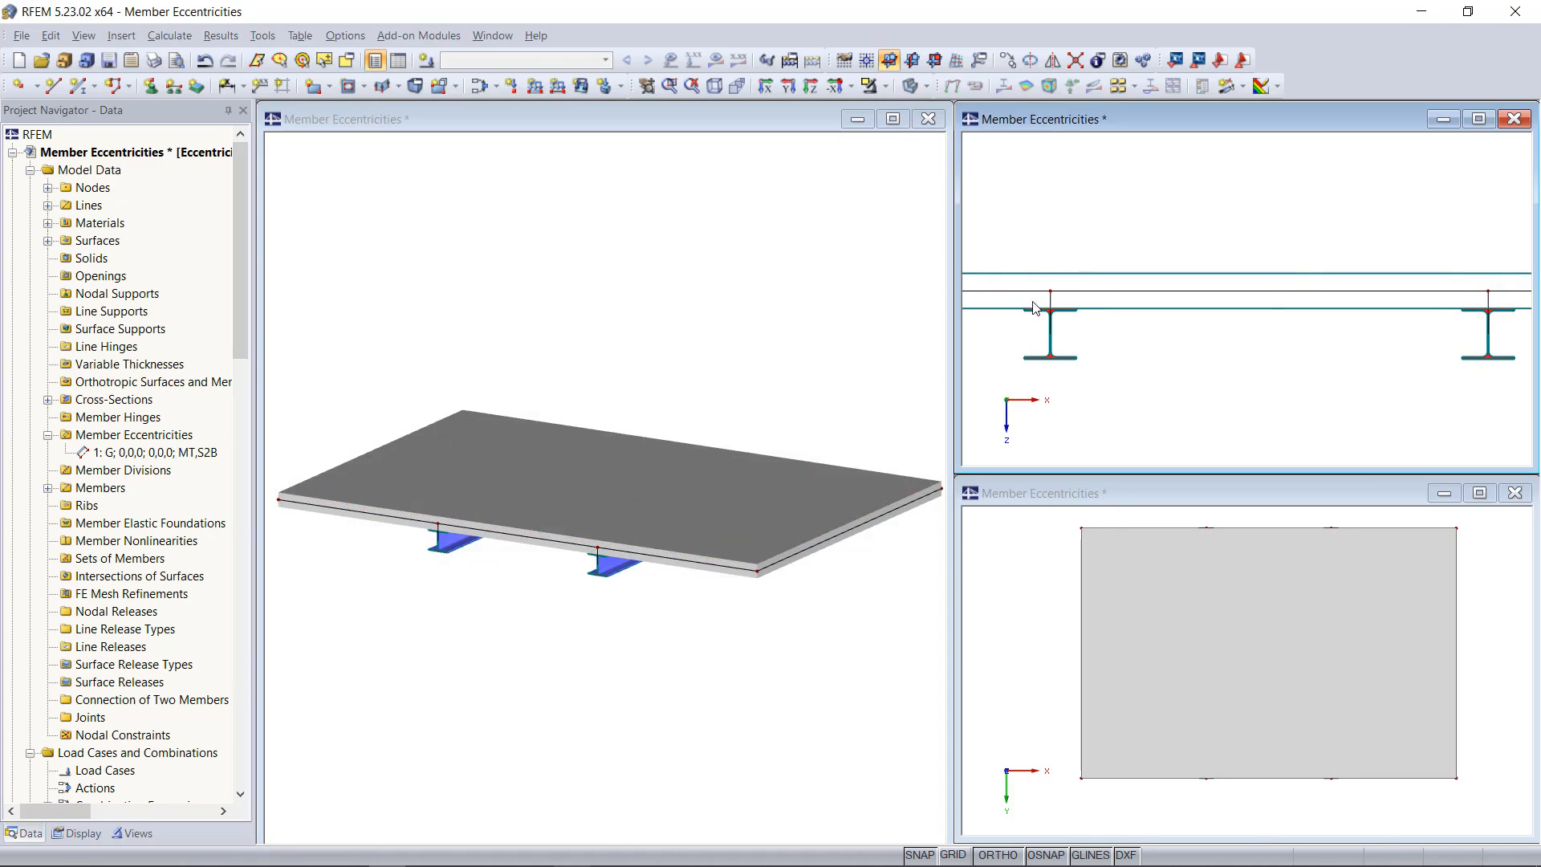
pyautogui.scroll(1, 1019, 327)
pyautogui.scroll(3, 1035, 351)
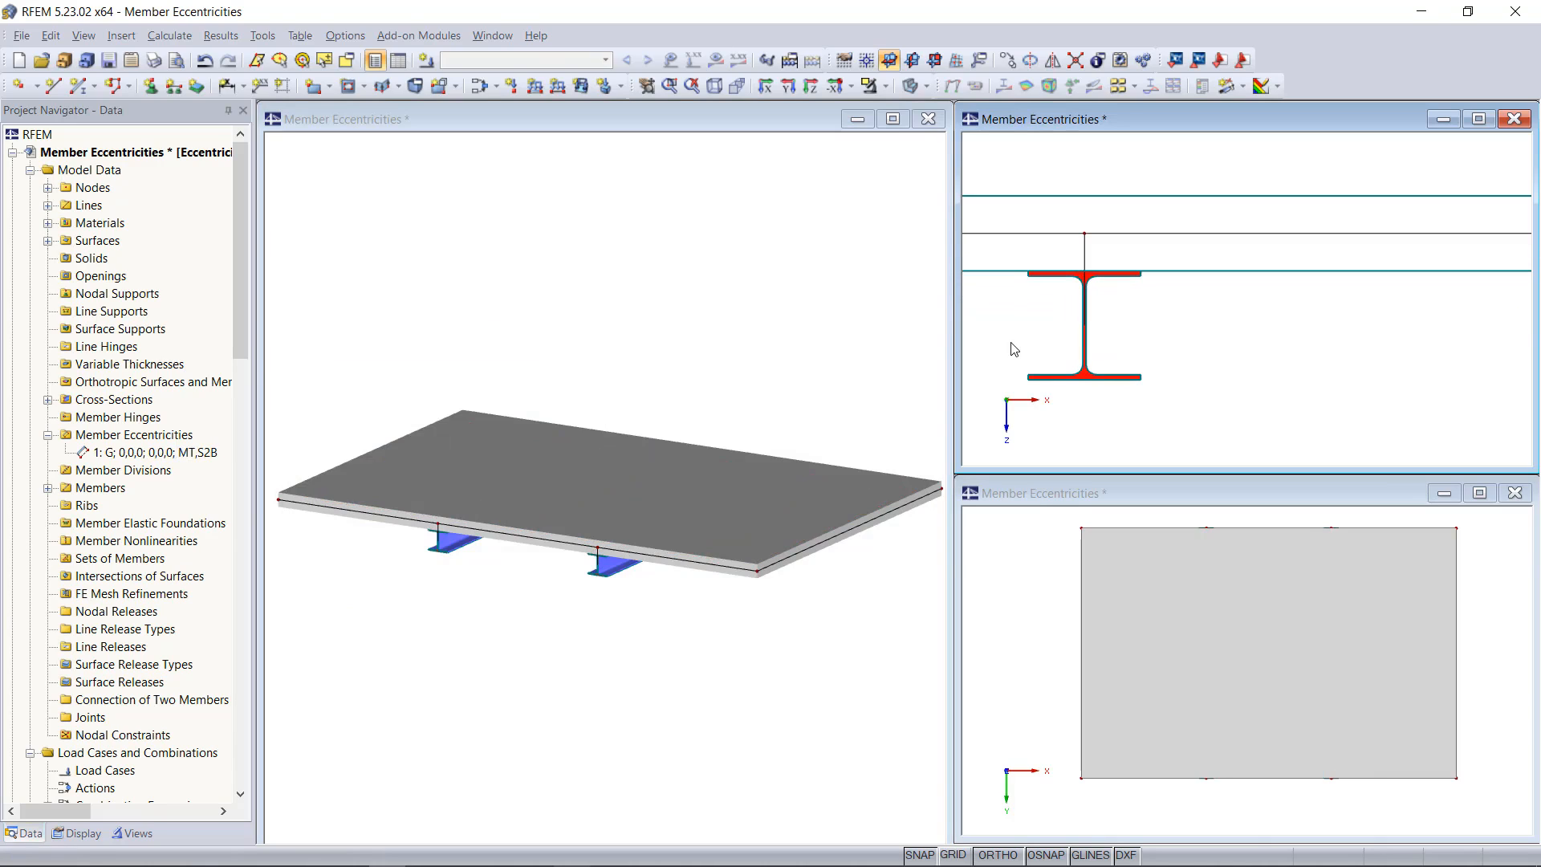
pyautogui.scroll(3, 595, 592)
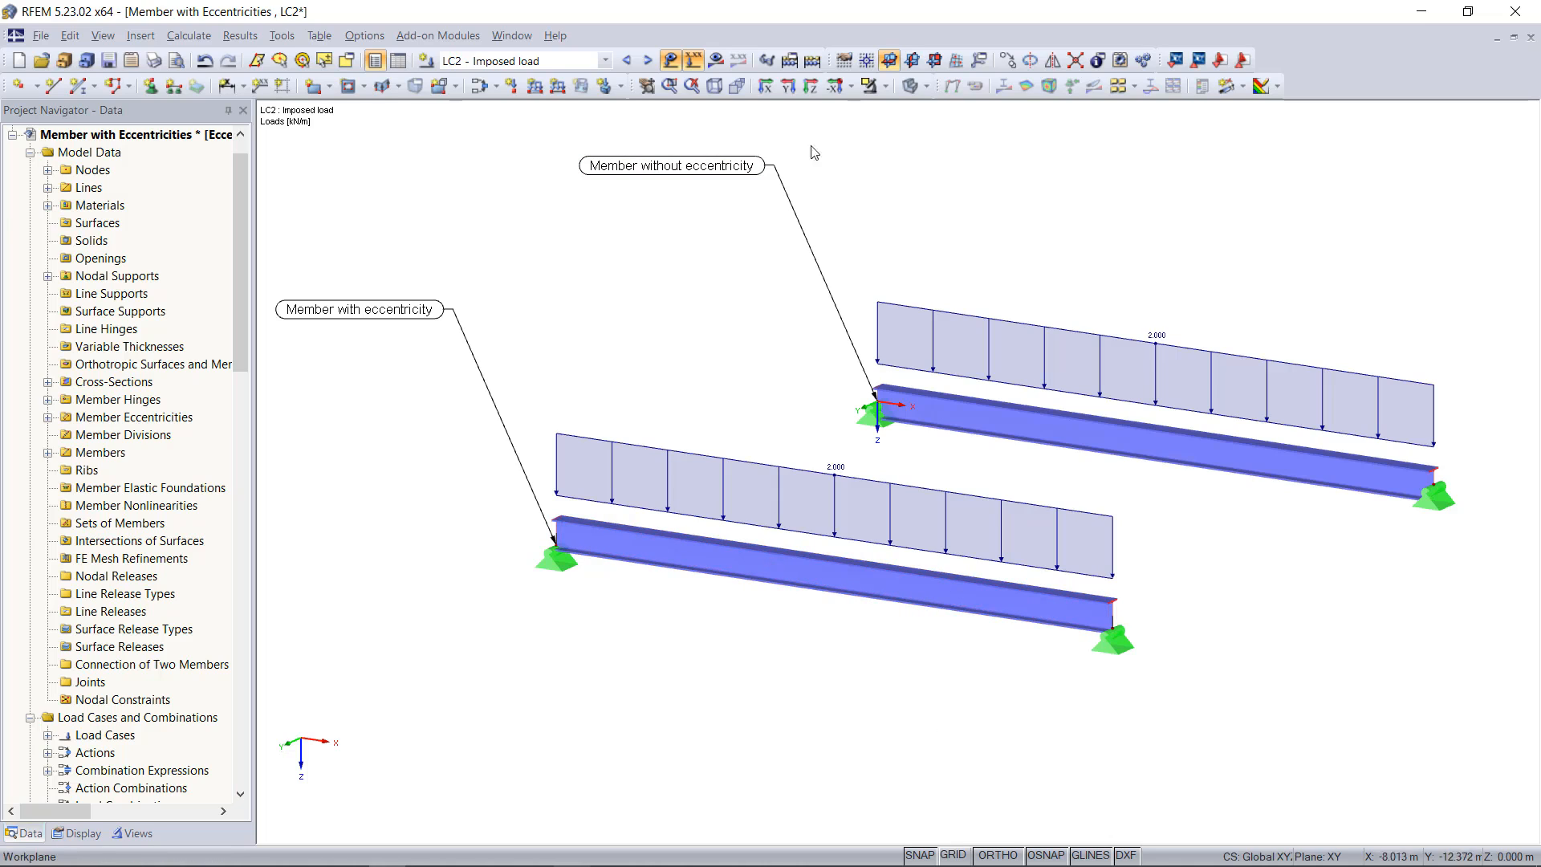
# - Examine the support connections of the members with and without eccentricity in wireframe display, and restore the solid display
pyautogui.click(913, 88)
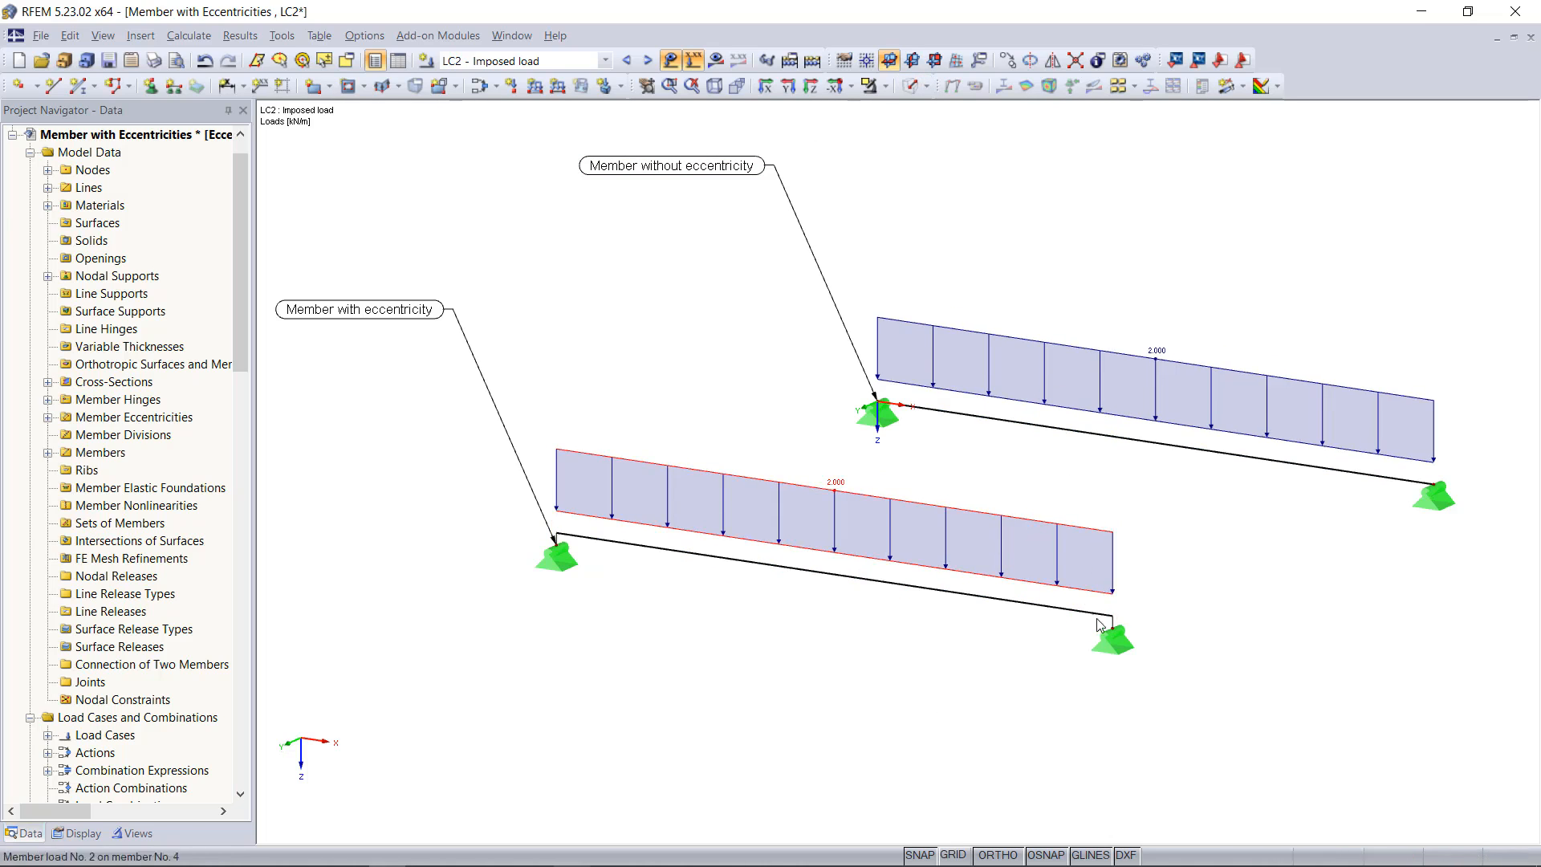
pyautogui.scroll(4, 1101, 610)
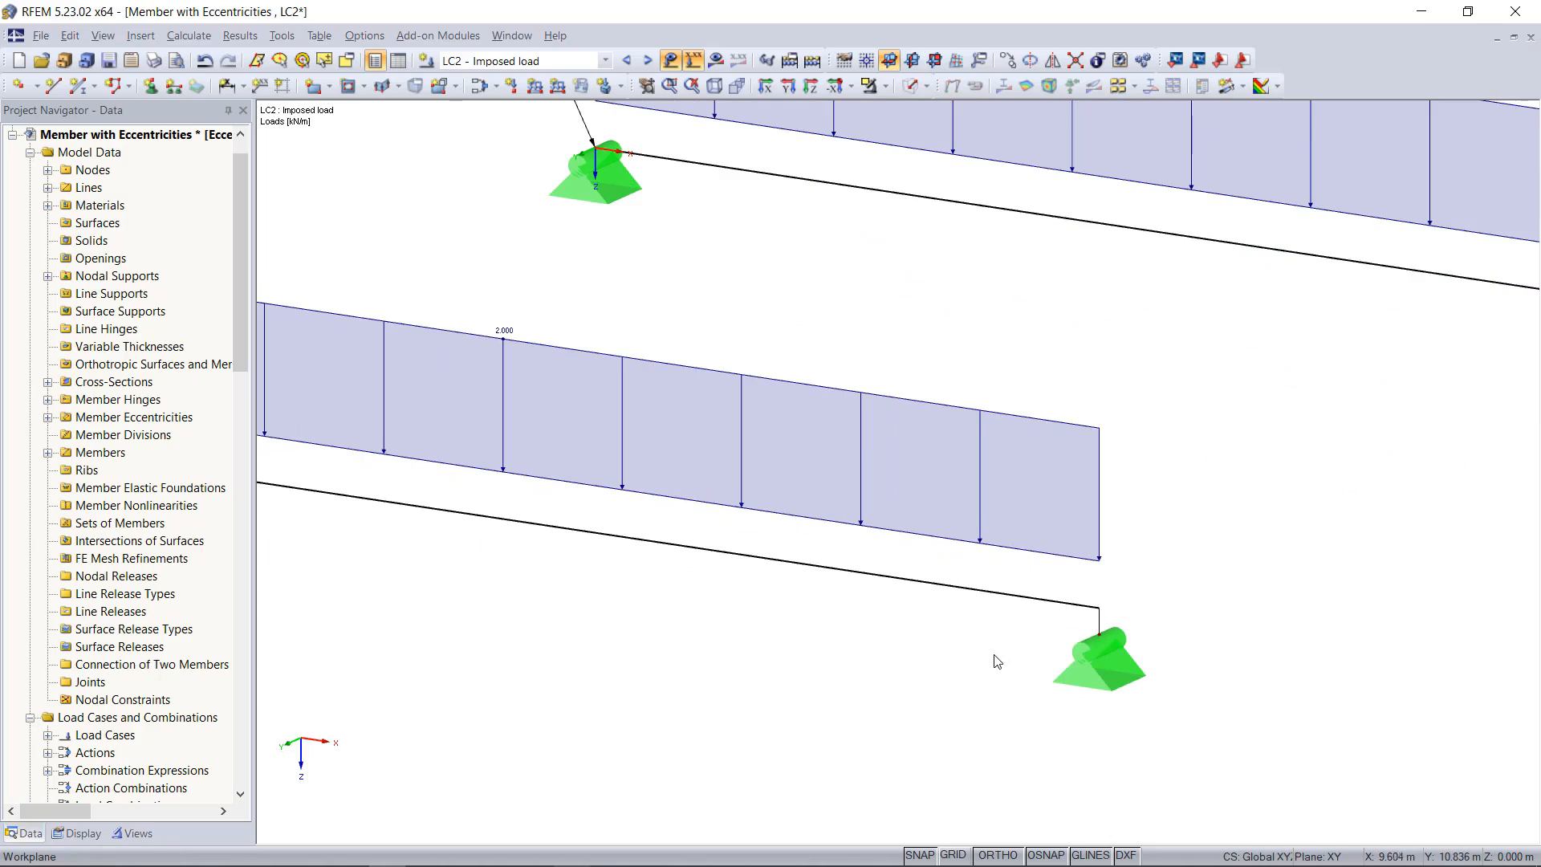
pyautogui.scroll(-5, 932, 636)
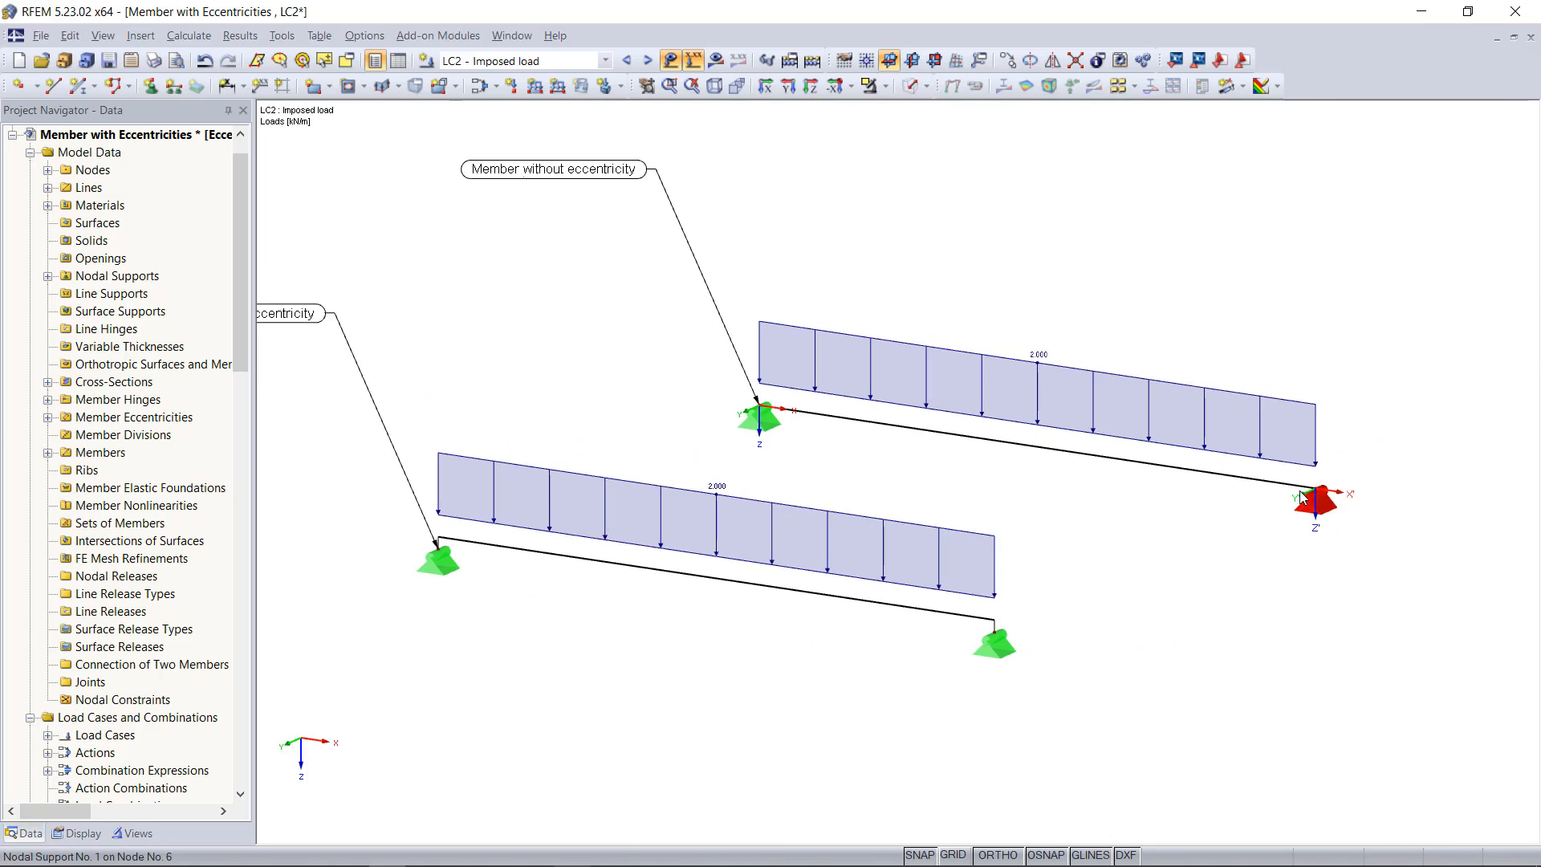
pyautogui.scroll(2, 1333, 505)
pyautogui.scroll(-5, 1333, 505)
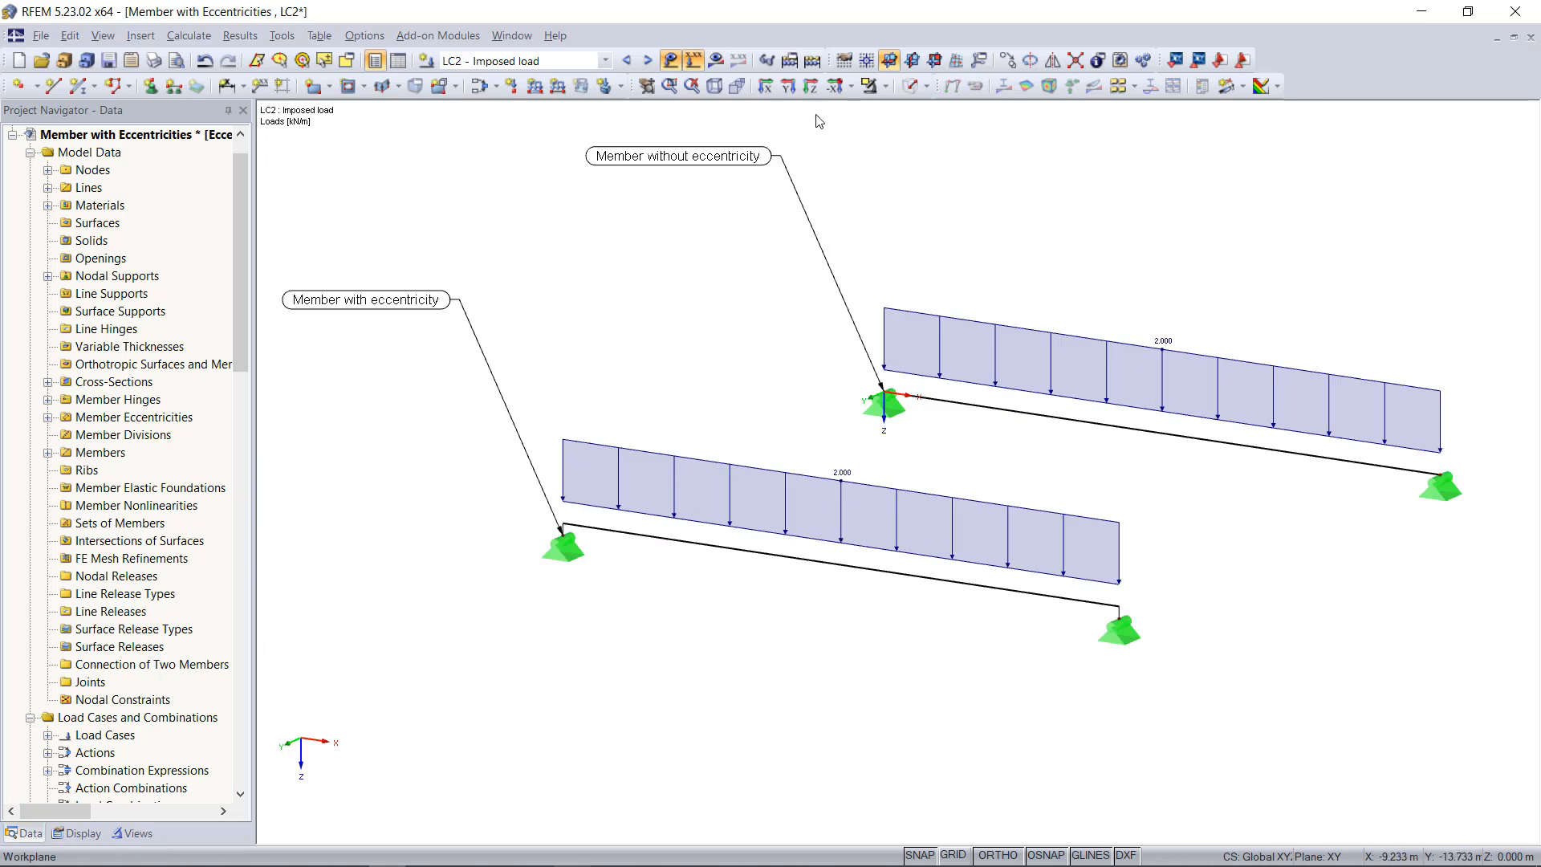
pyautogui.click(909, 86)
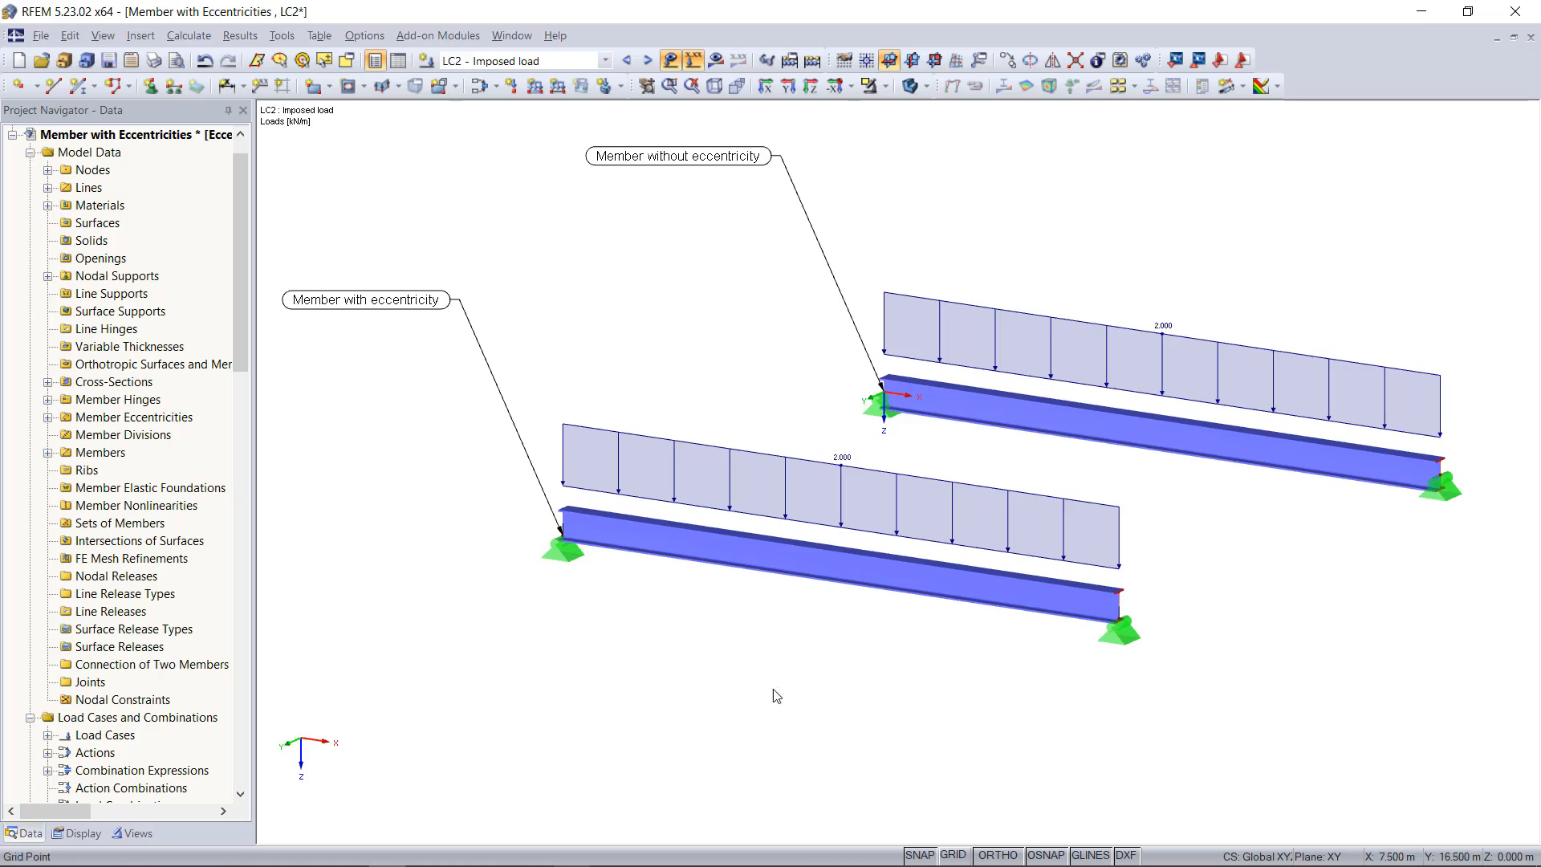
# - Calculate load case LC2 - Imposed load and show the My moment diagrams of both beams in wireframe display
pyautogui.click(715, 61)
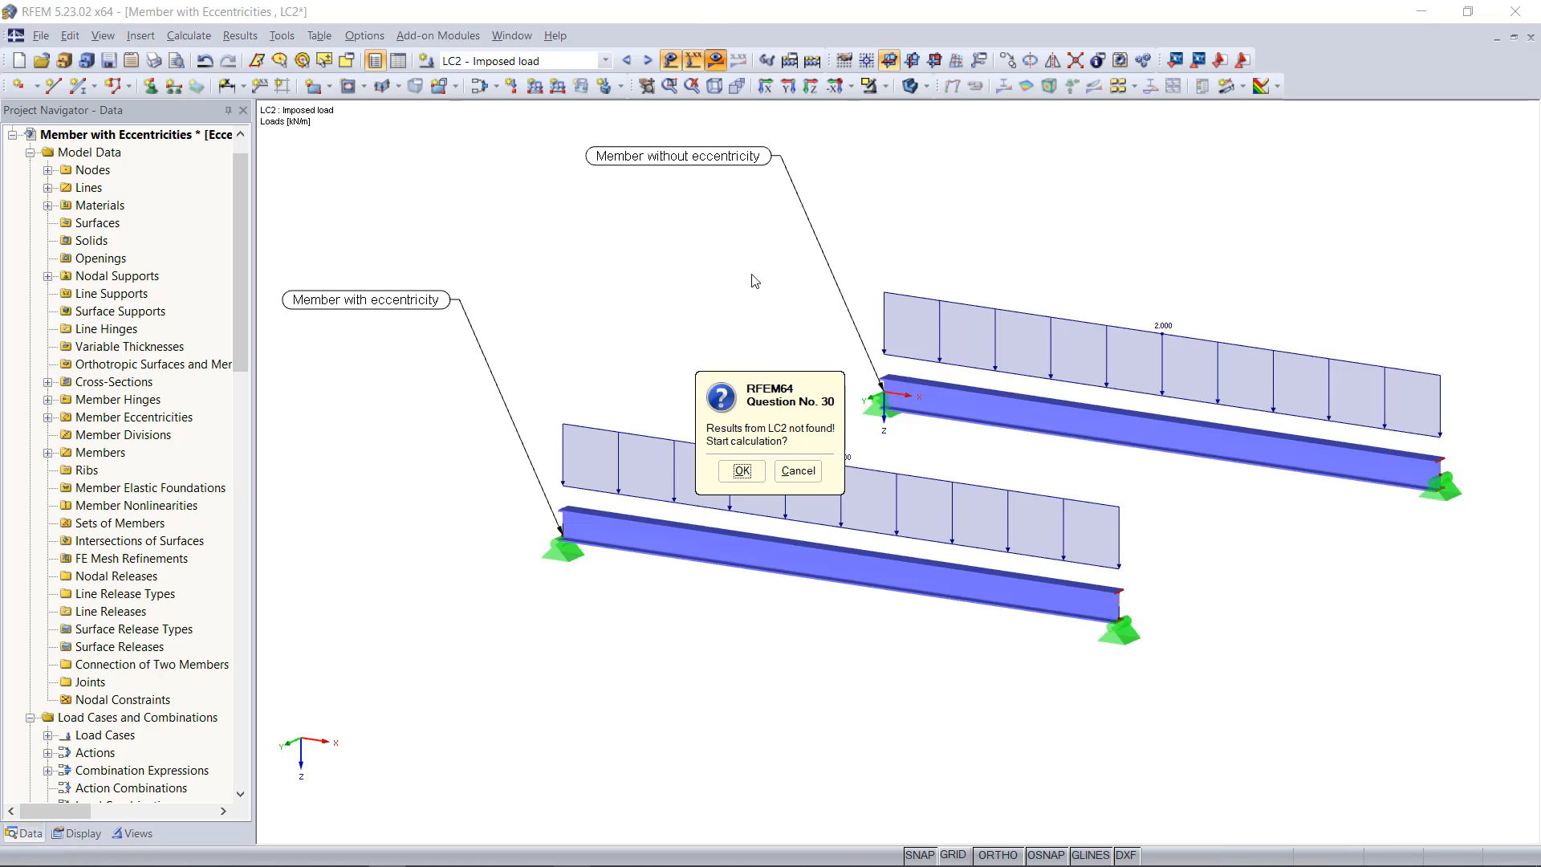
pyautogui.click(743, 473)
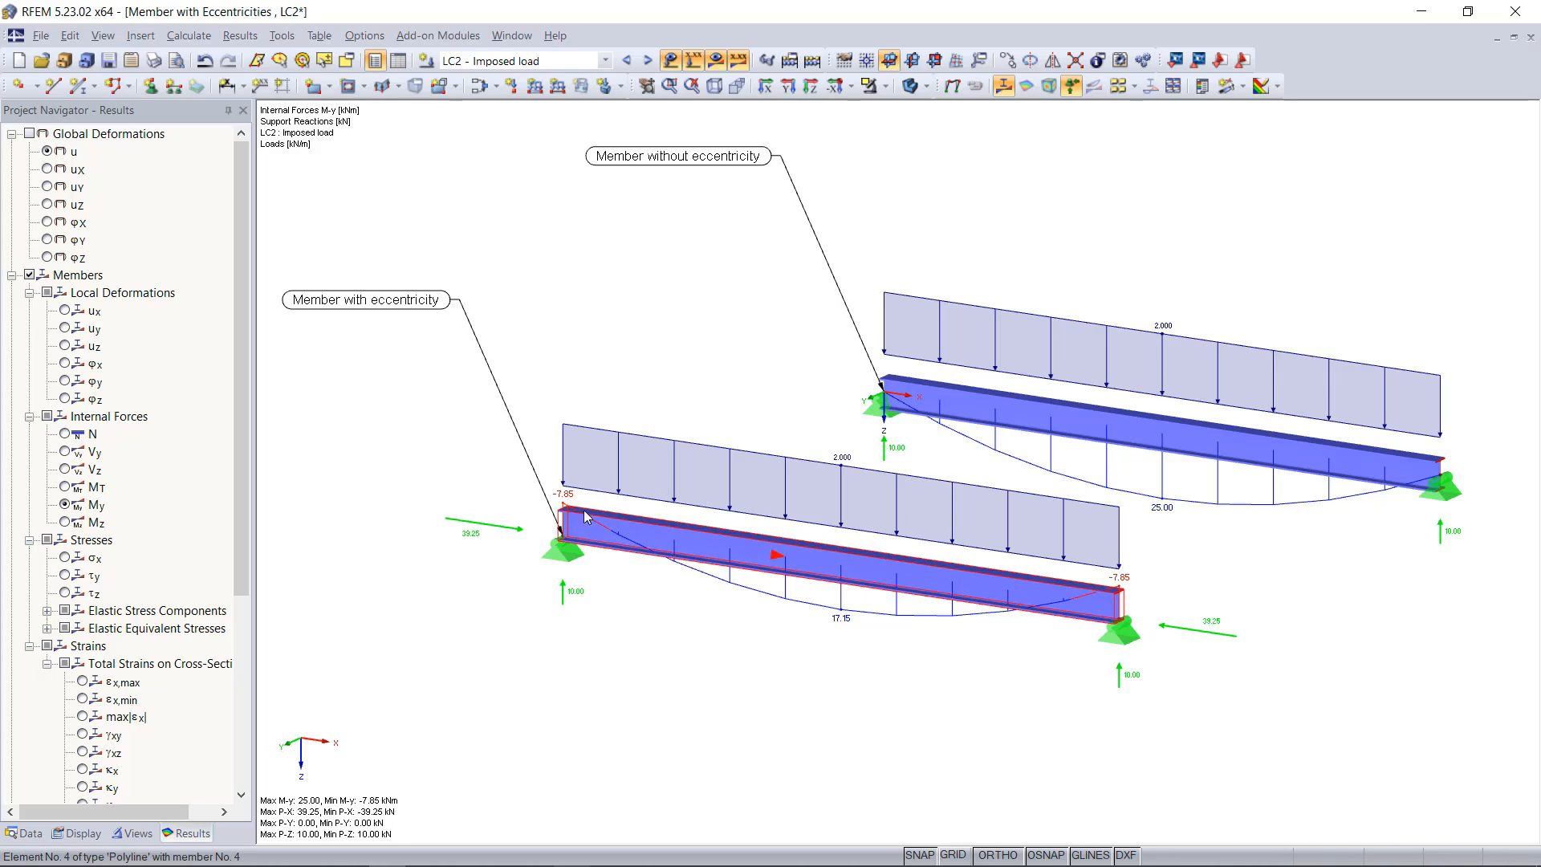
pyautogui.click(908, 86)
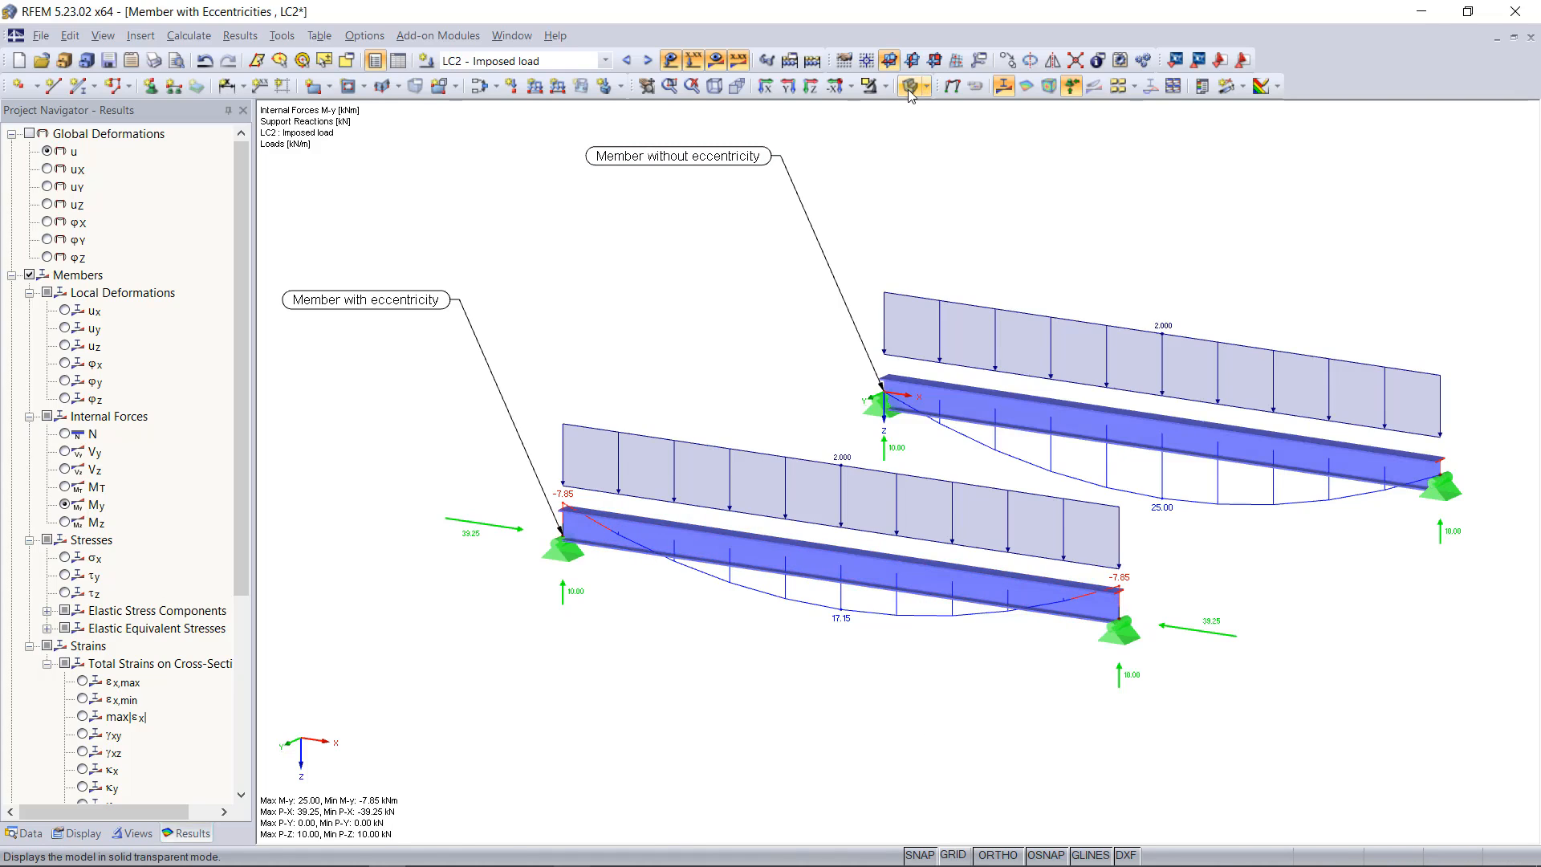
pyautogui.click(908, 86)
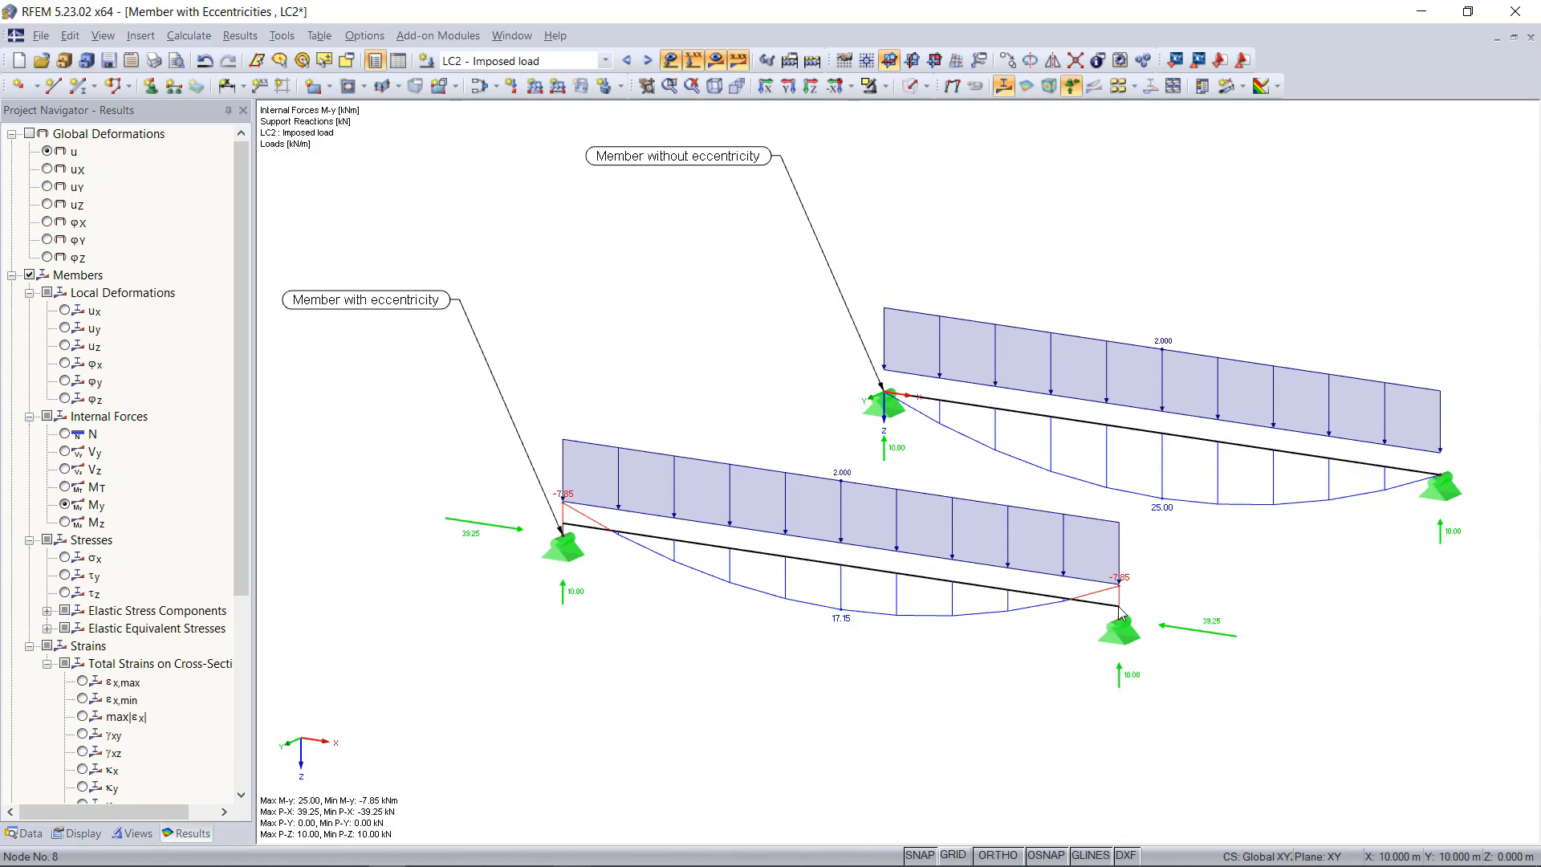
pyautogui.scroll(3, 1121, 616)
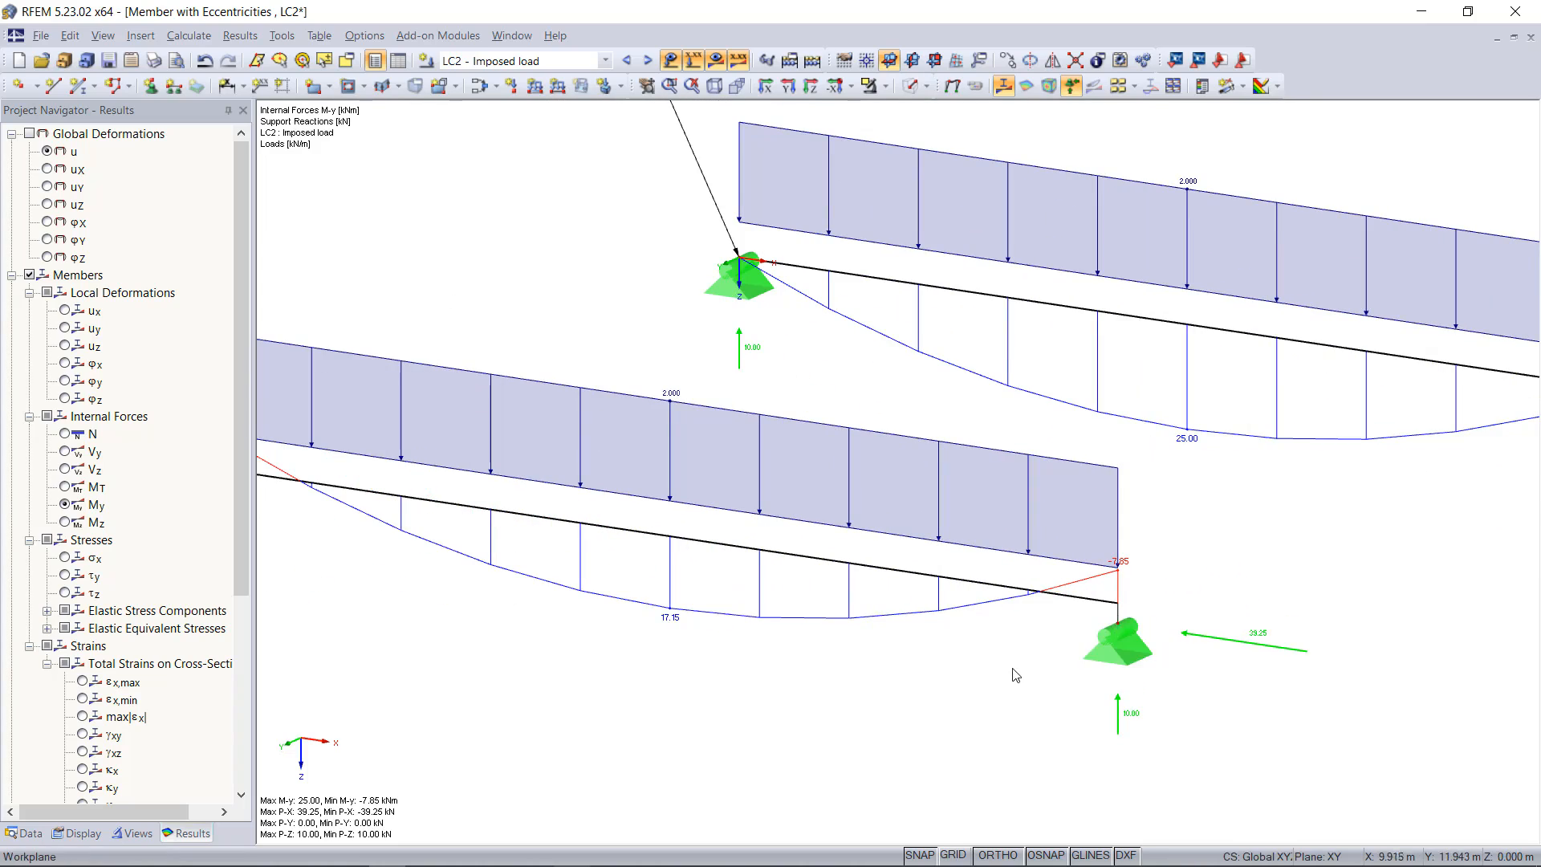
pyautogui.scroll(-2, 1015, 676)
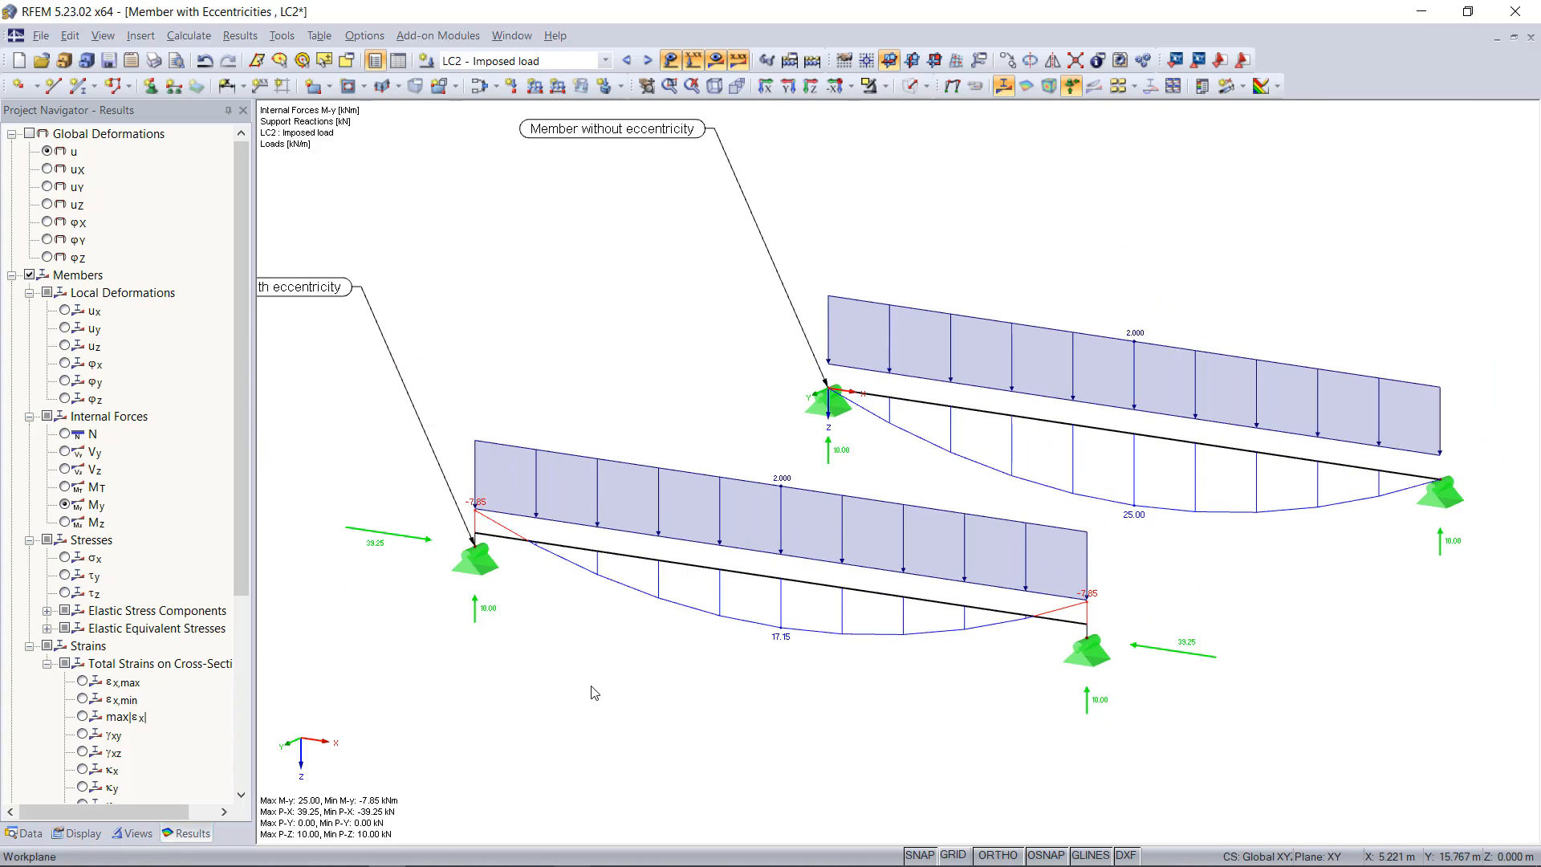